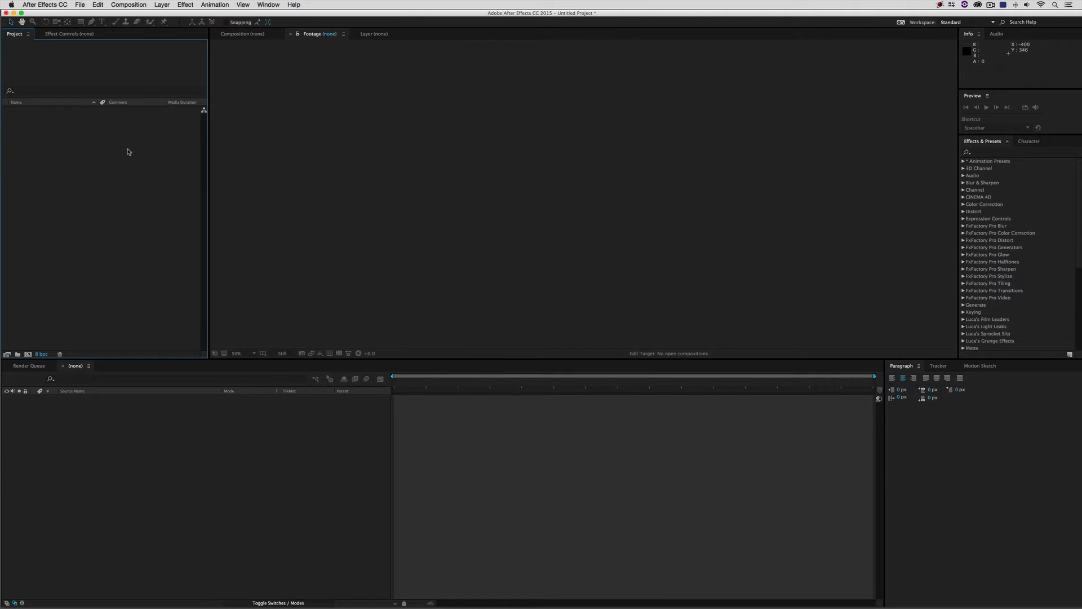
right_click(98, 152)
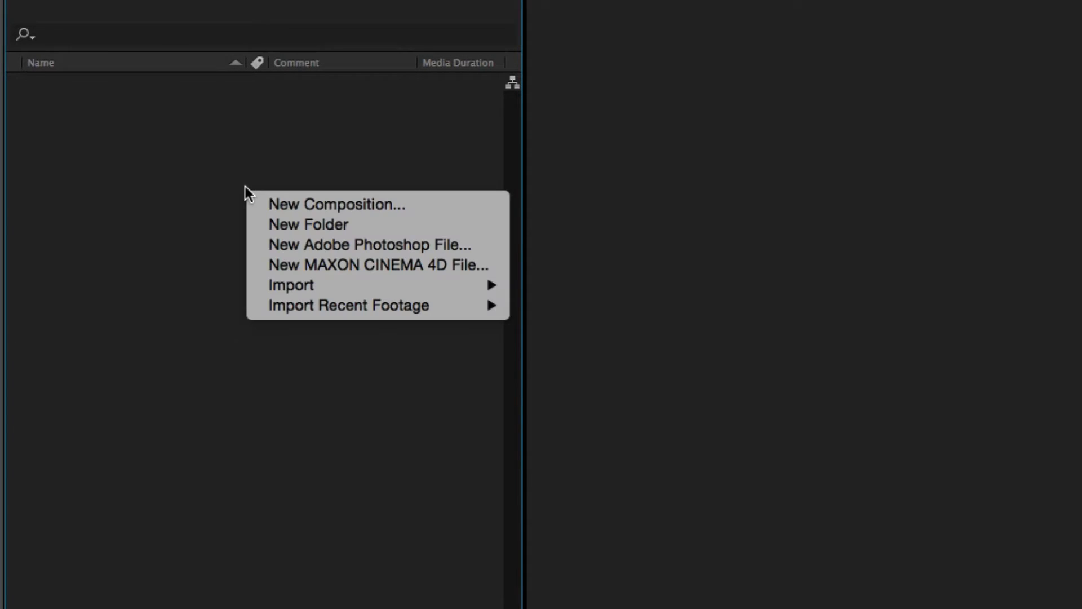
mouse_move(358, 289)
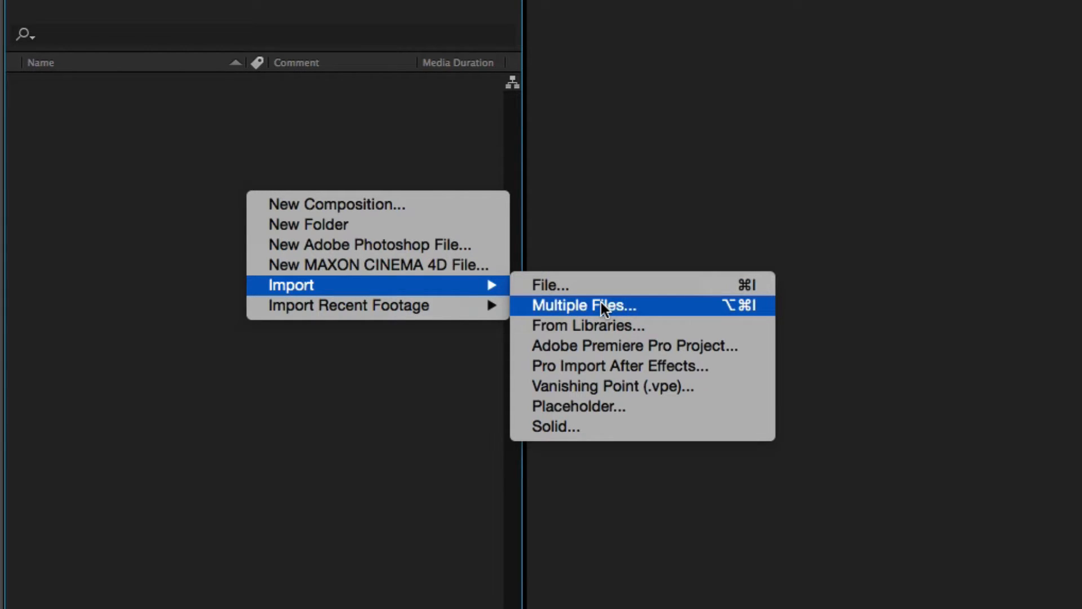
click(378, 401)
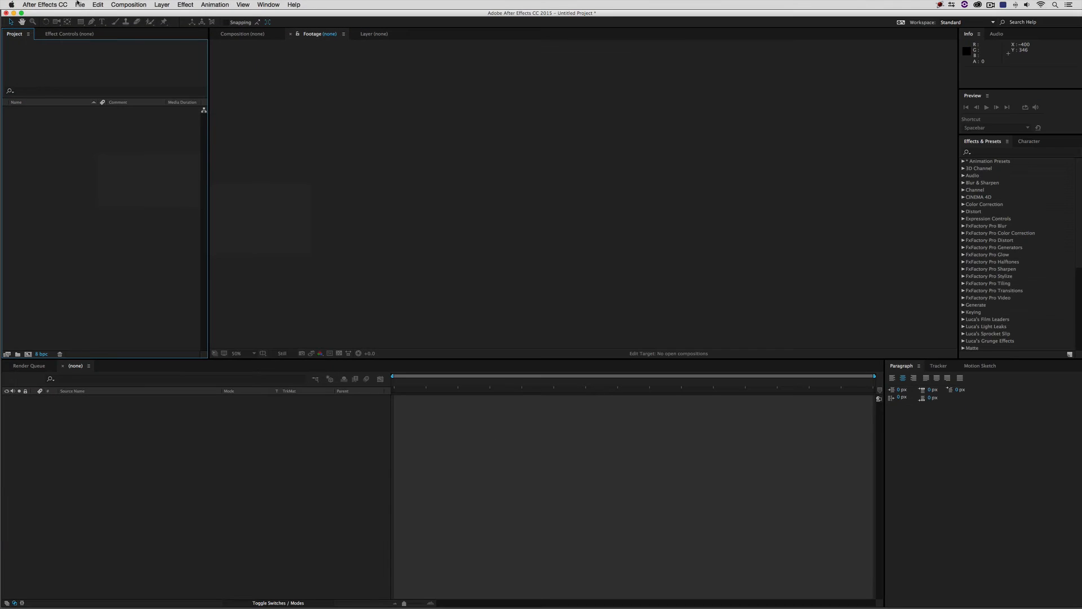
click(79, 5)
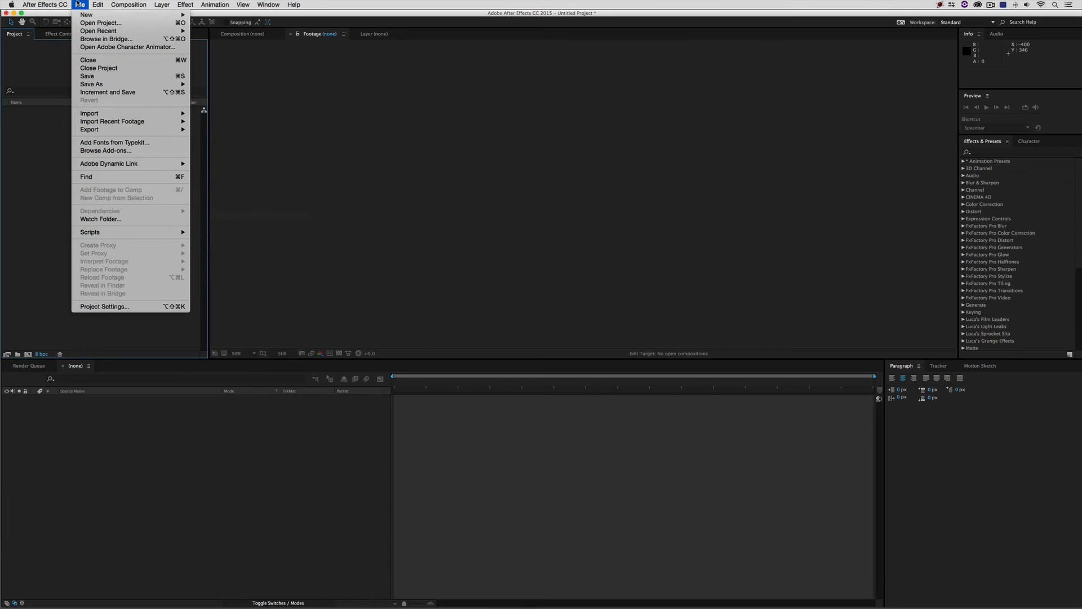
mouse_move(169, 114)
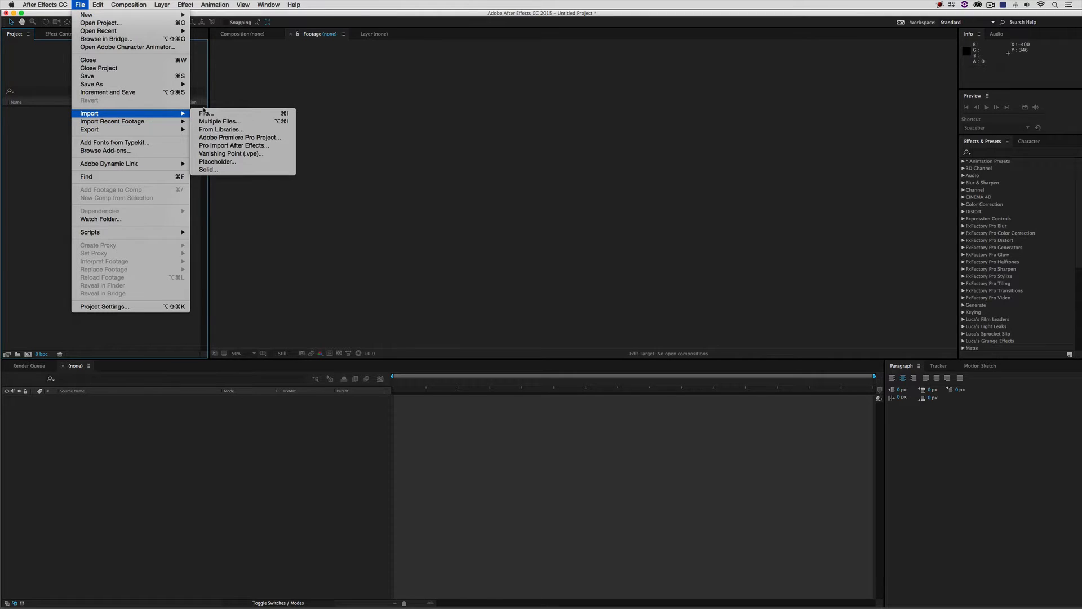
click(413, 123)
- Switch to Finder and add 000585_VTXHD.mov from the Footage > Basketball folder on G-SPEED Studio R to the After Effects project
drag(747, 15, 694, 15)
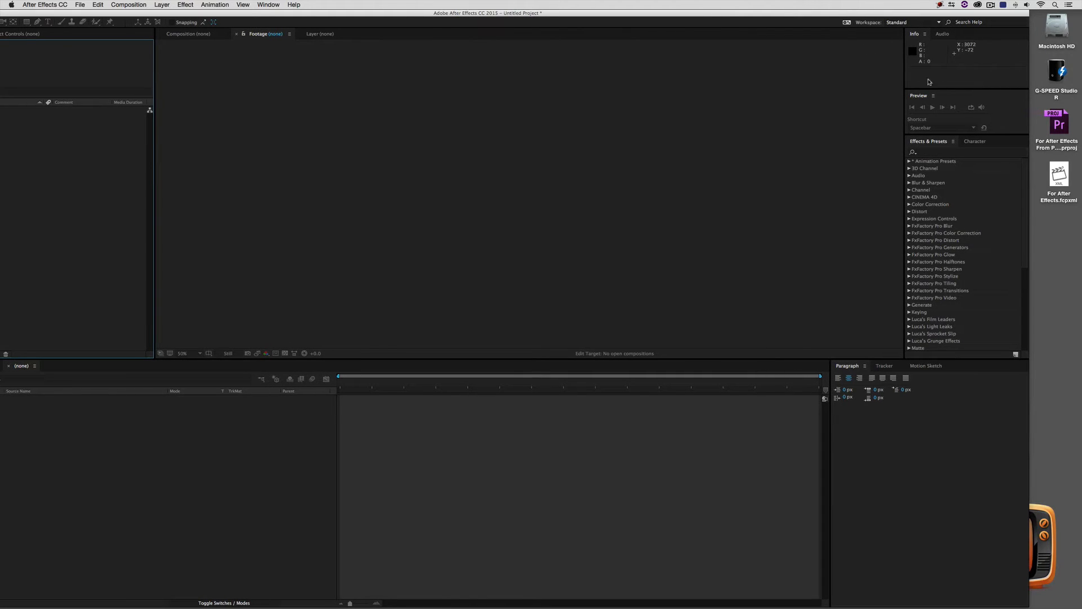
click(1057, 73)
double_click(1057, 74)
scroll(430, 292, up, 2)
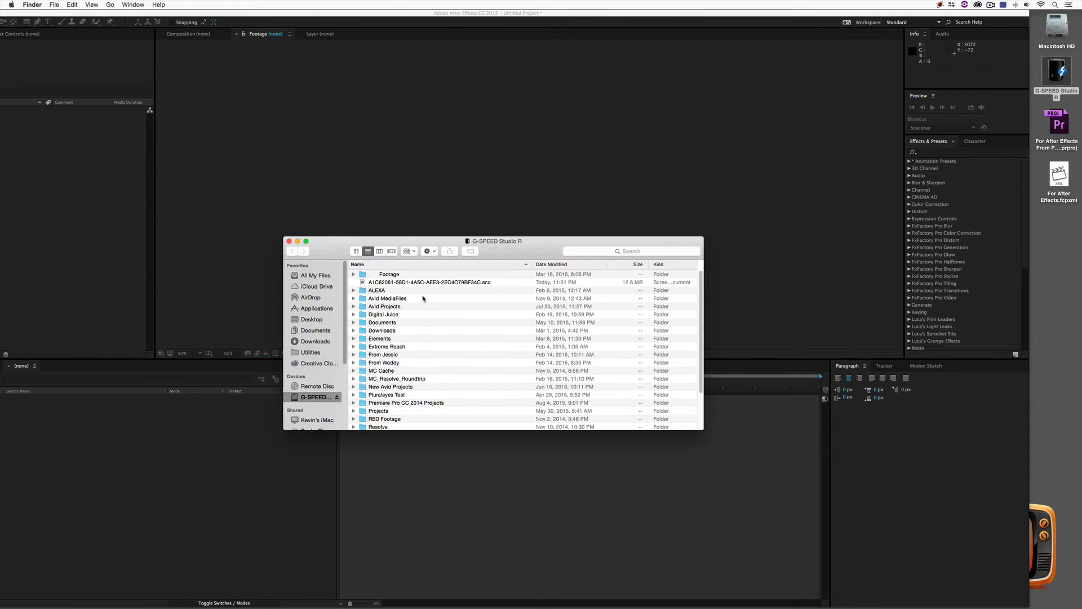
double_click(411, 275)
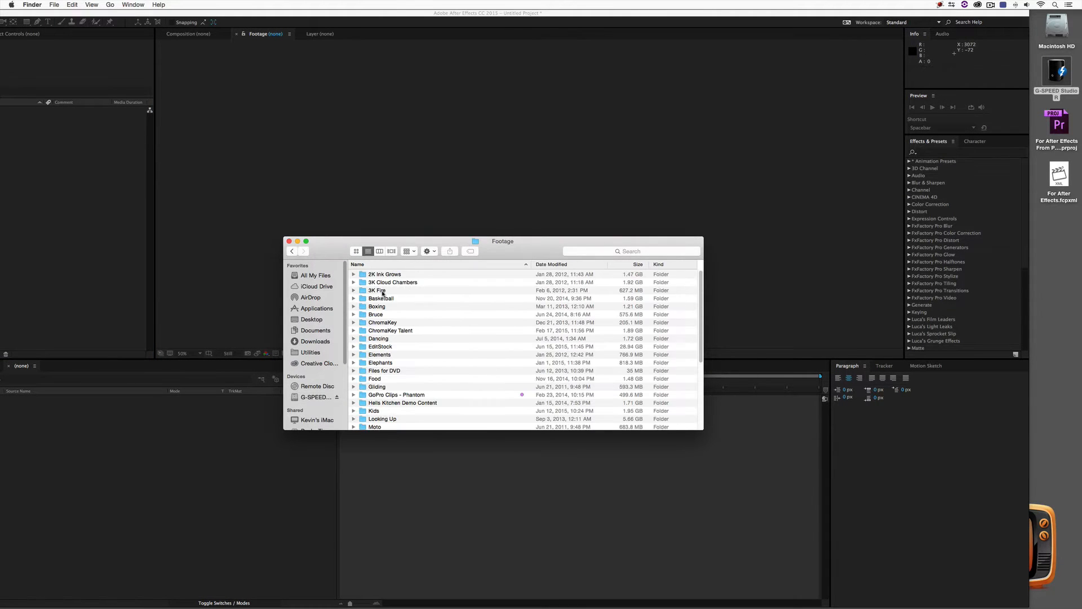
double_click(380, 298)
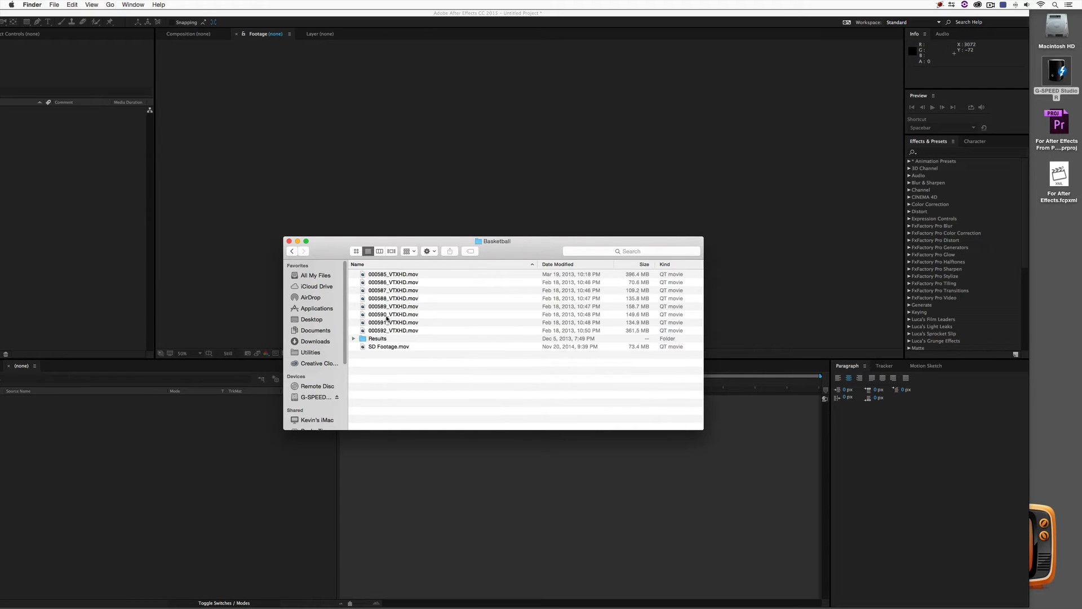
drag(394, 275, 86, 178)
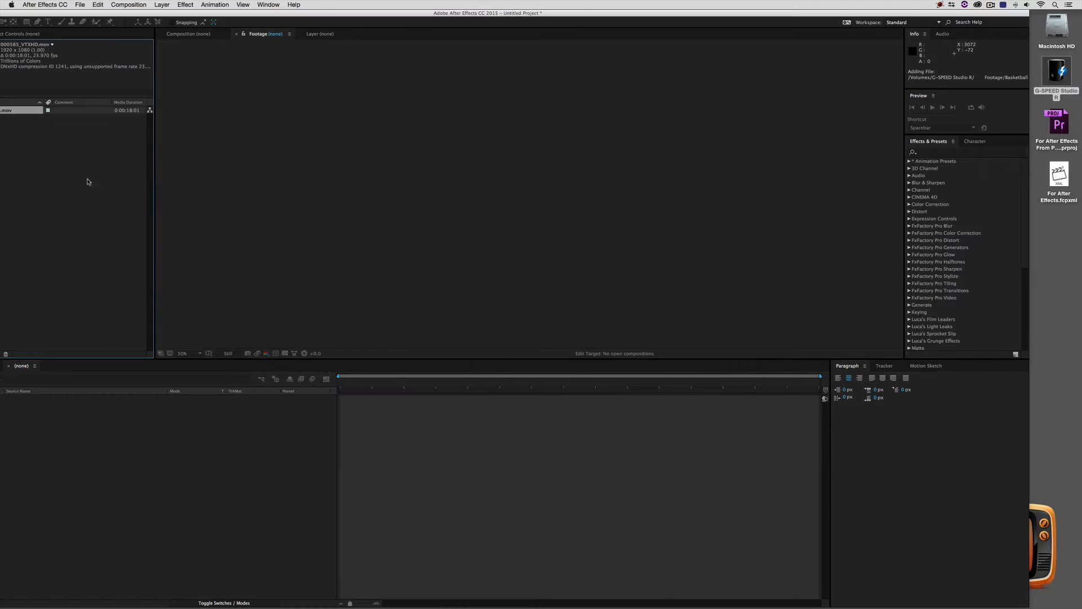
drag(160, 15, 214, 8)
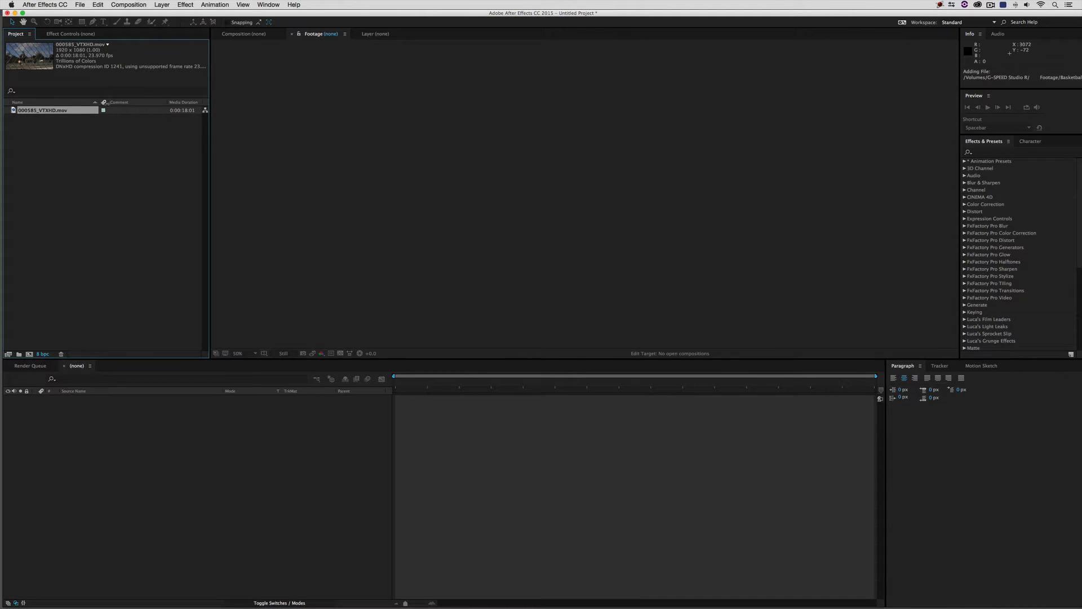
- Import Elephants.mov from the Elephants folder inside Footage into the project as footage
right_click(69, 152)
mouse_move(93, 190)
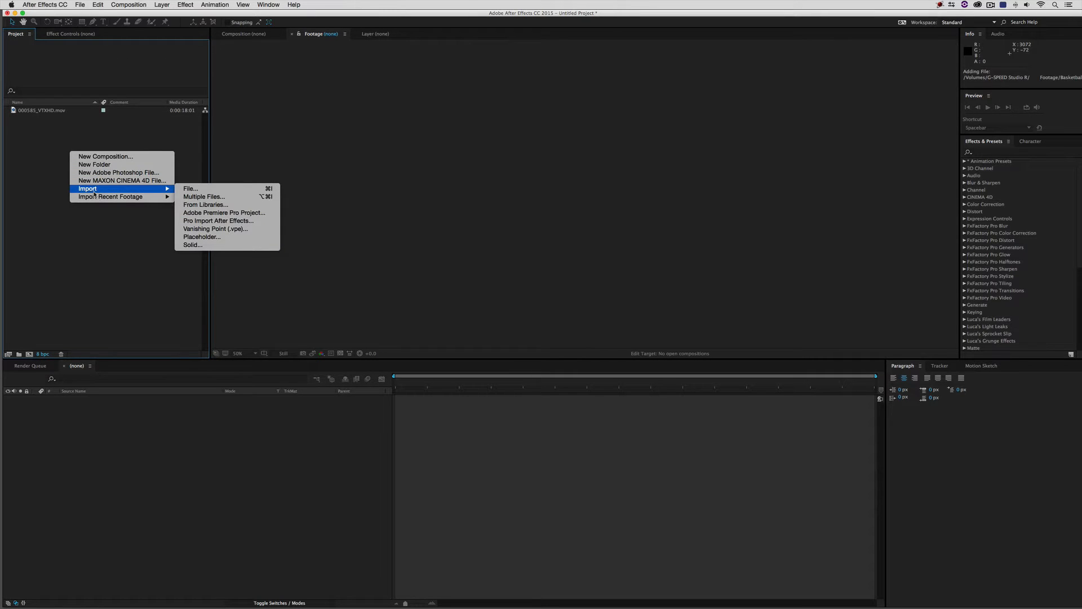
click(204, 189)
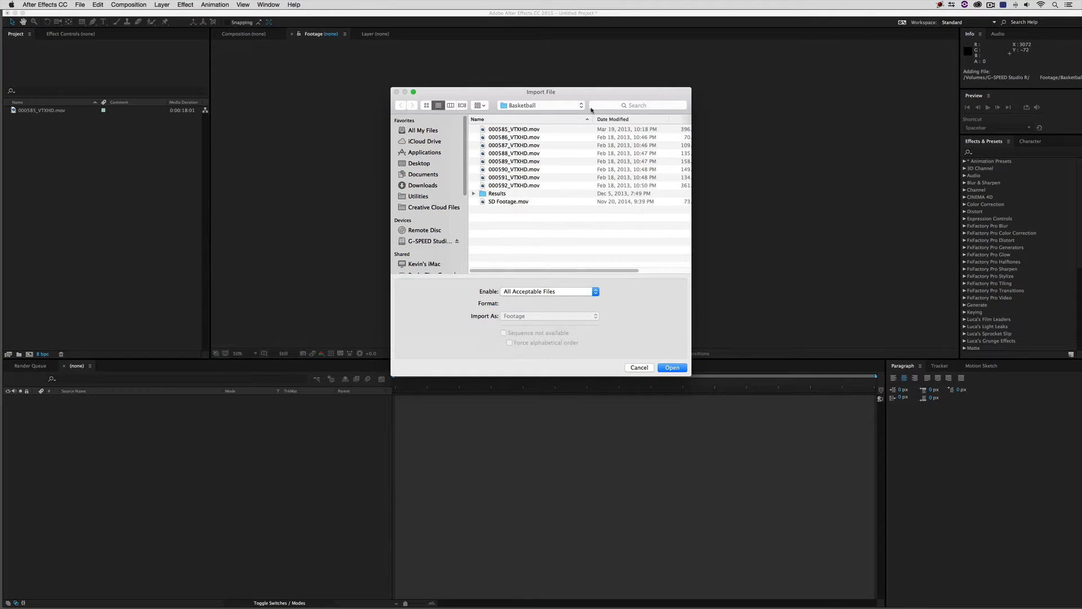
click(578, 106)
click(530, 115)
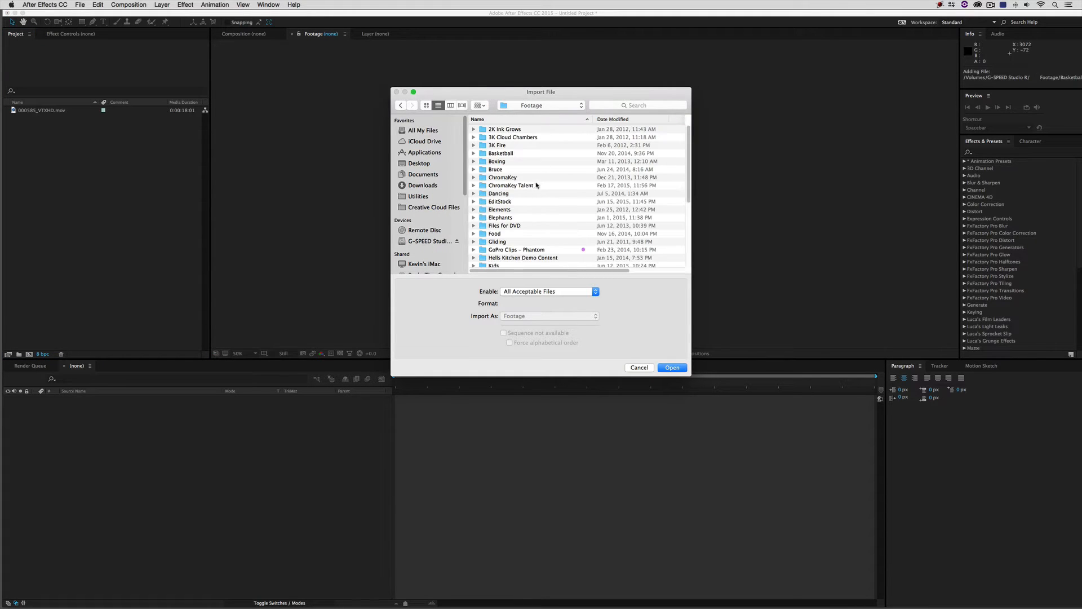
double_click(500, 218)
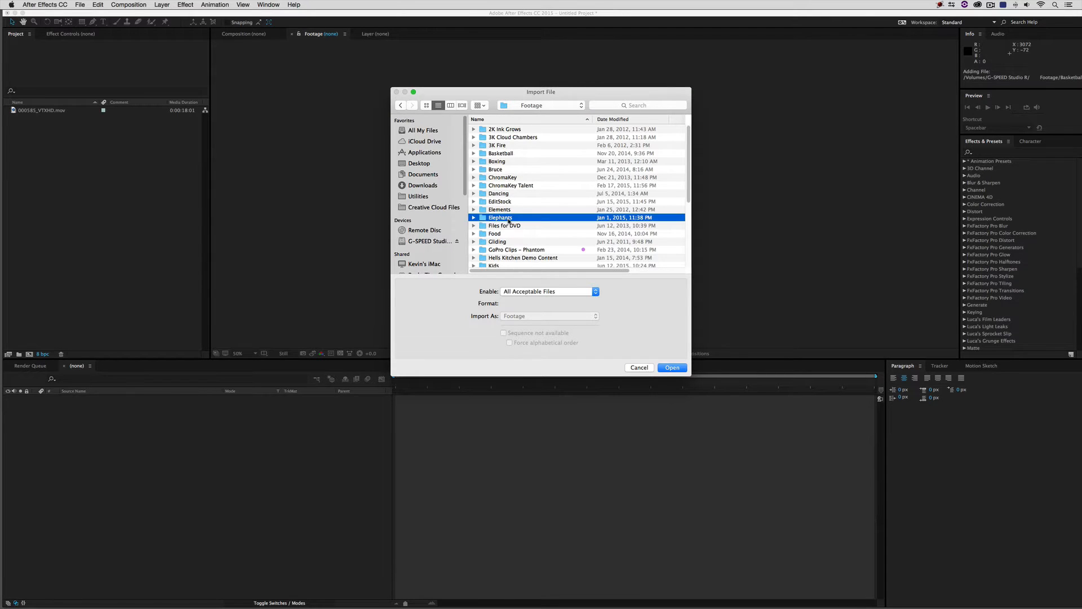
click(512, 242)
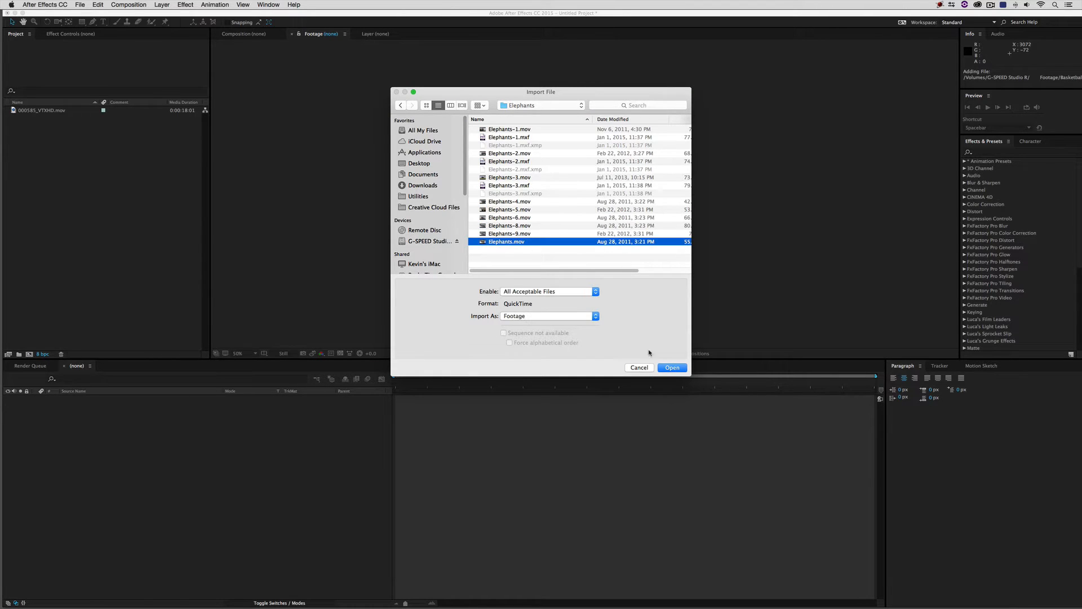
click(668, 369)
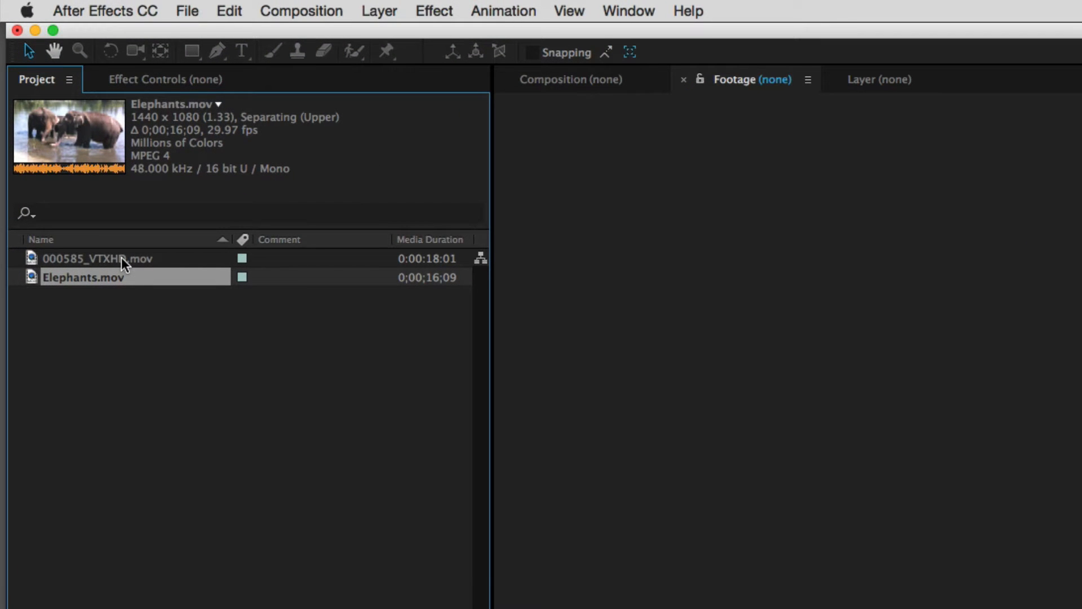
- Set Separate Fields to Off in the main Interpret Footage settings of Elephants.mov
click(130, 259)
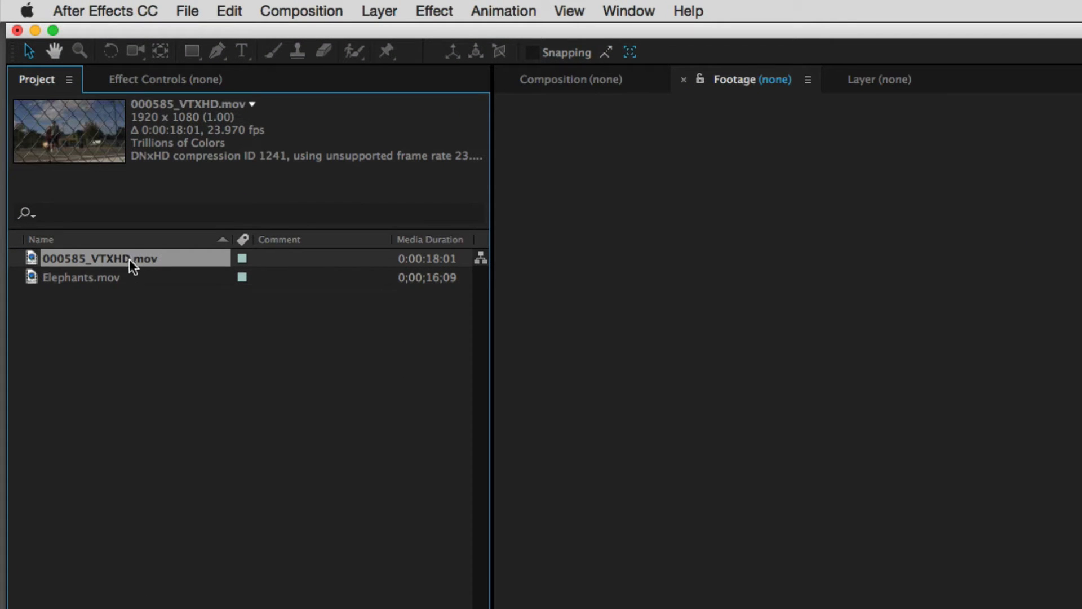
click(104, 276)
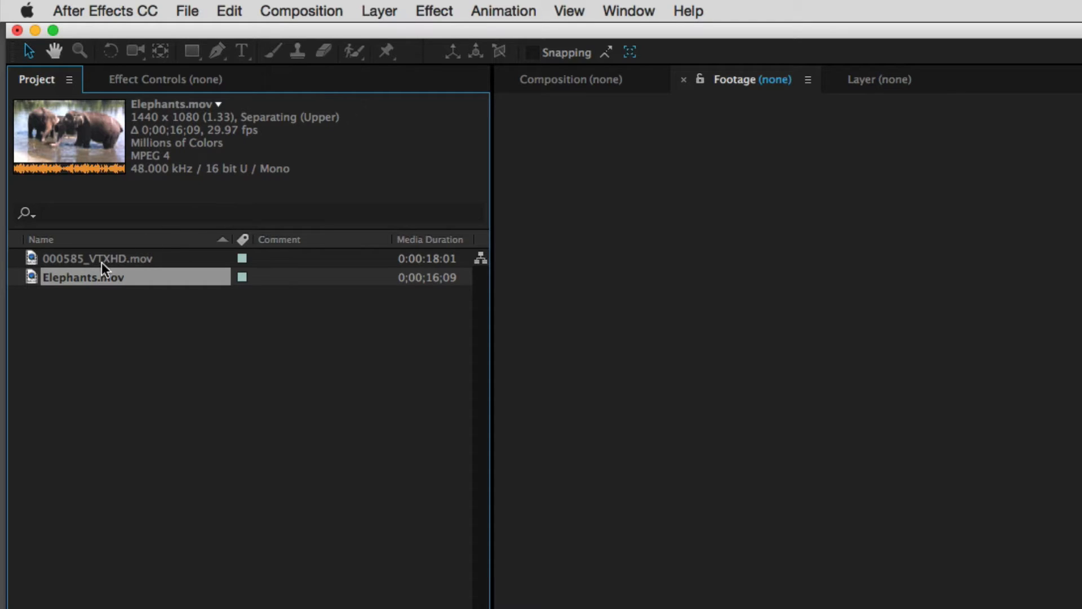
right_click(79, 274)
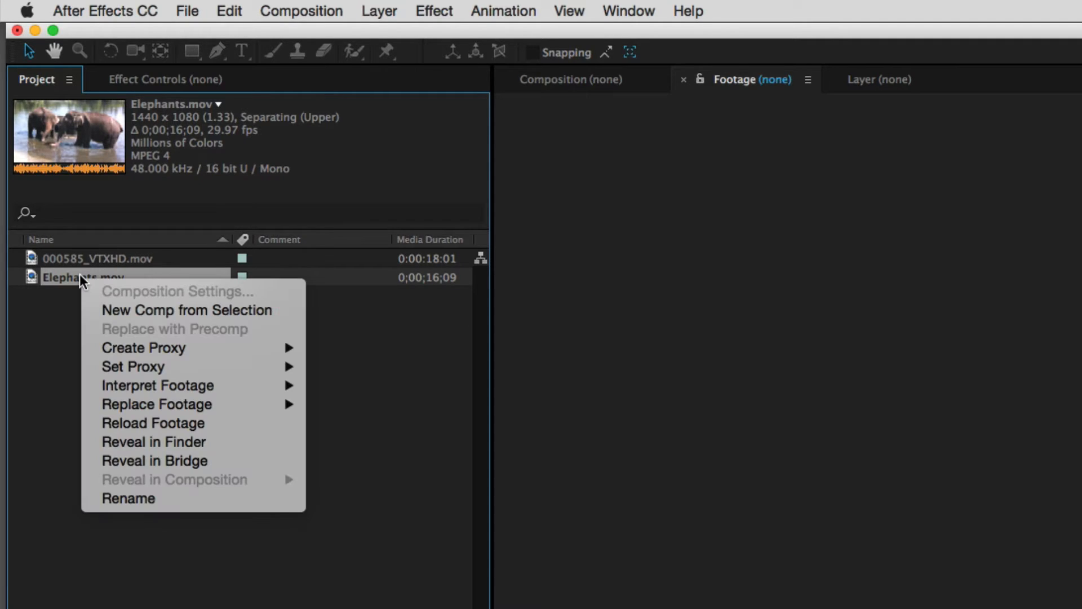
mouse_move(175, 387)
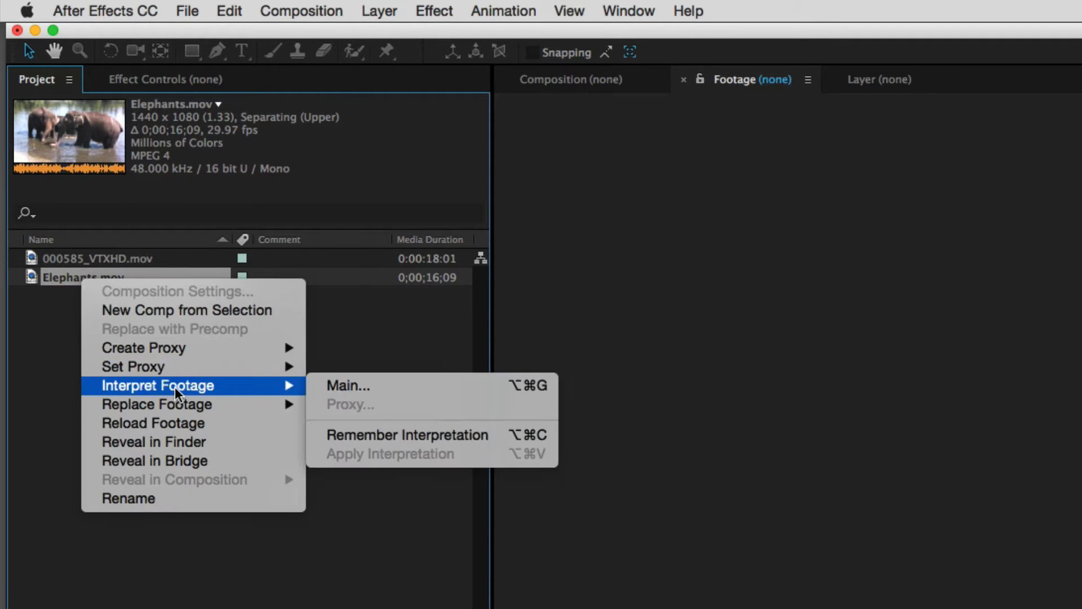
click(342, 390)
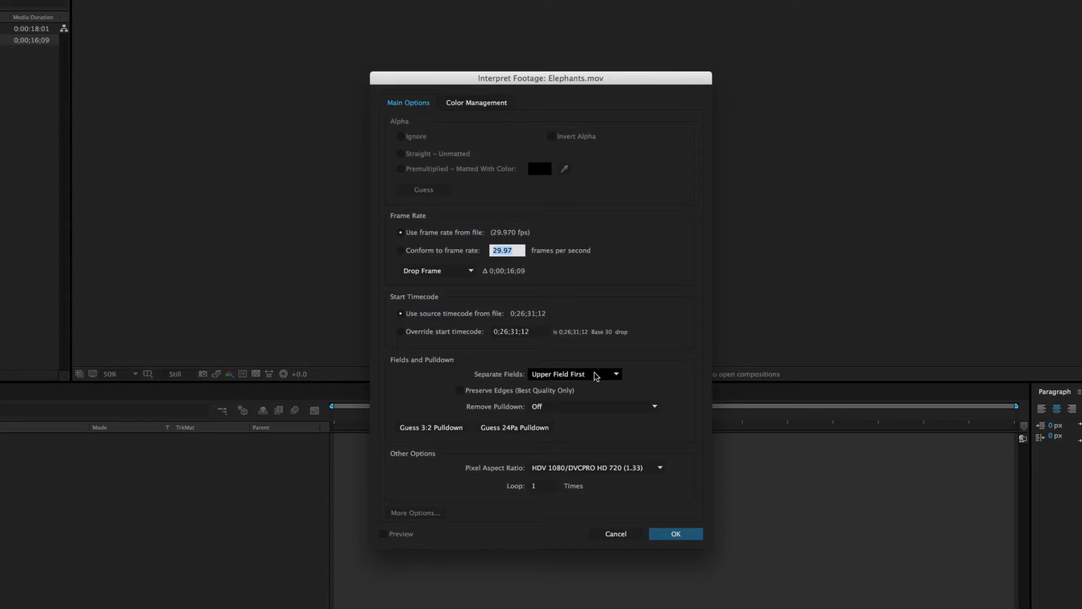
click(596, 376)
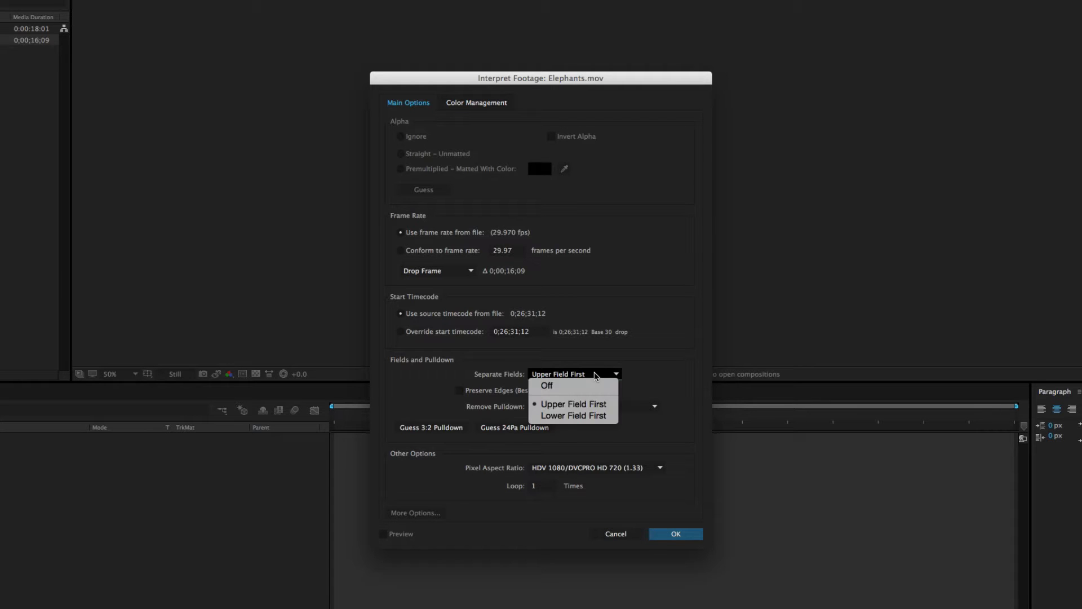
click(581, 386)
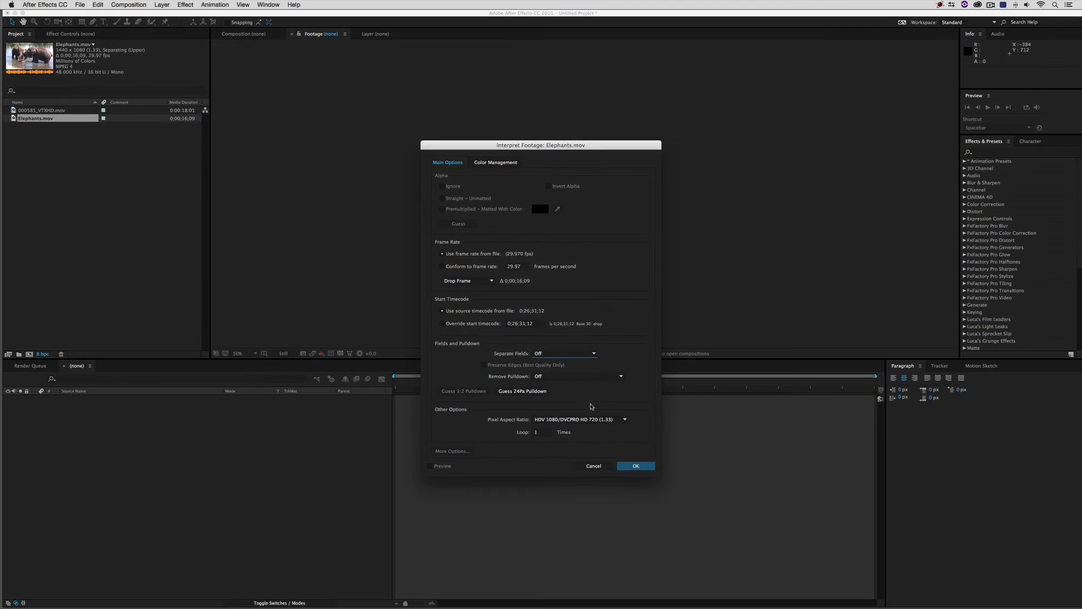
click(670, 523)
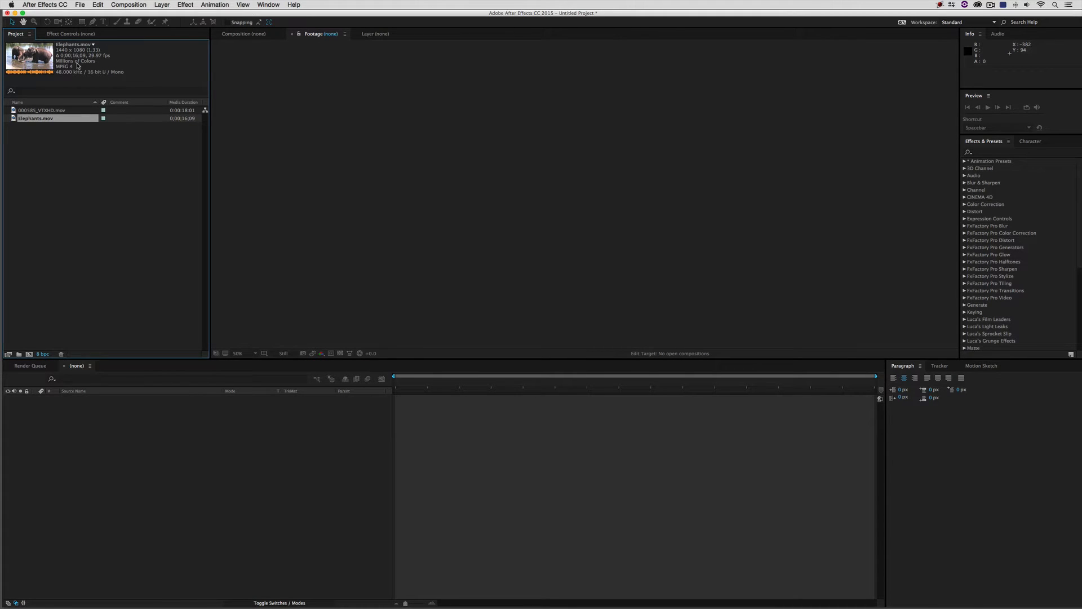
- Set Separate Fields to Upper Field First in the main Interpret Footage settings of Elephants.mov
right_click(67, 118)
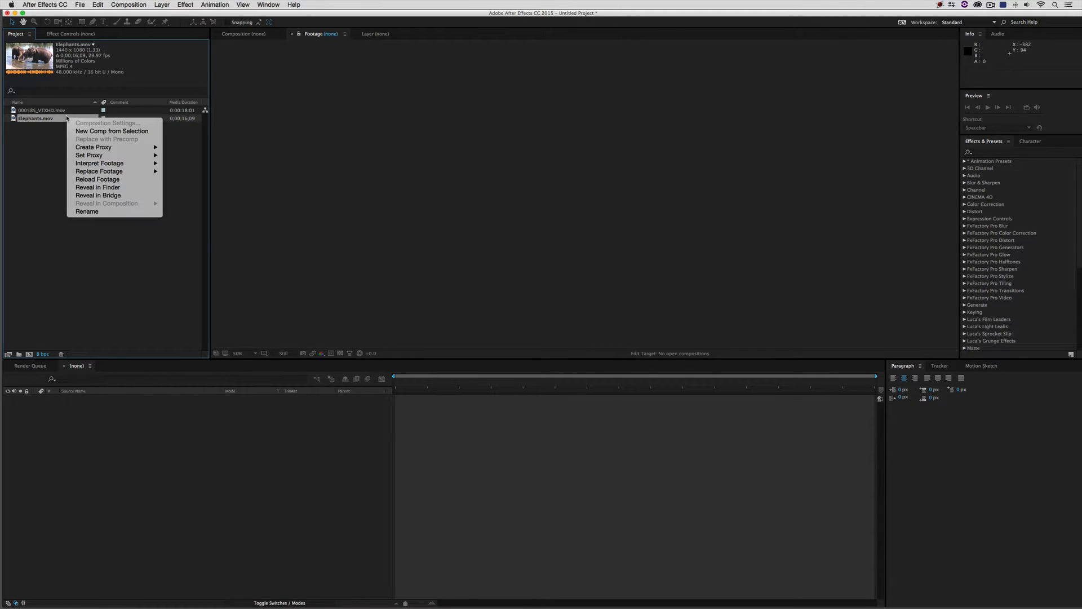
mouse_move(98, 166)
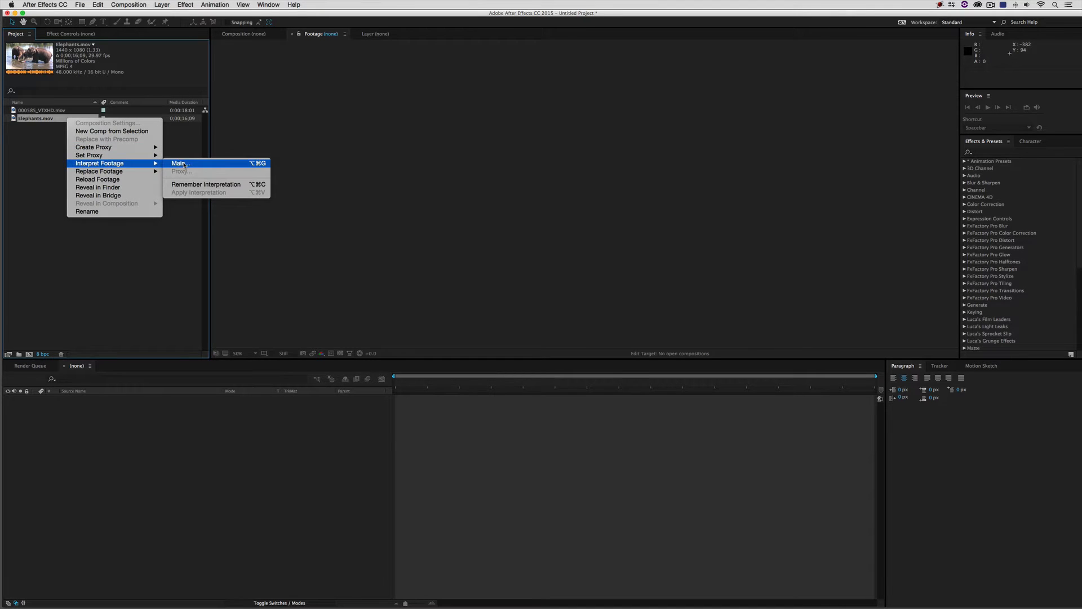
click(174, 164)
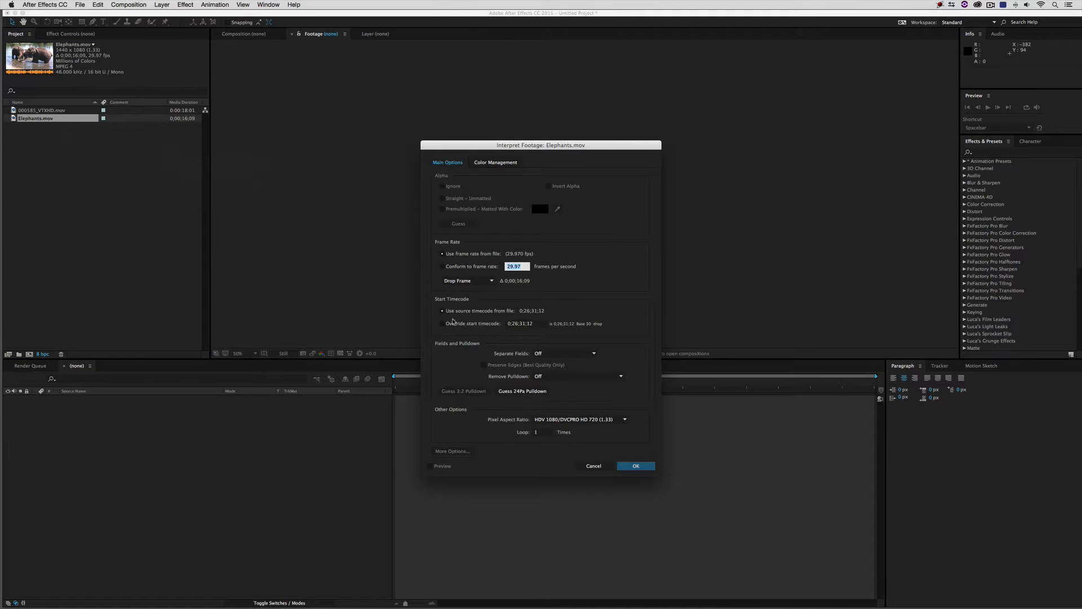
click(551, 354)
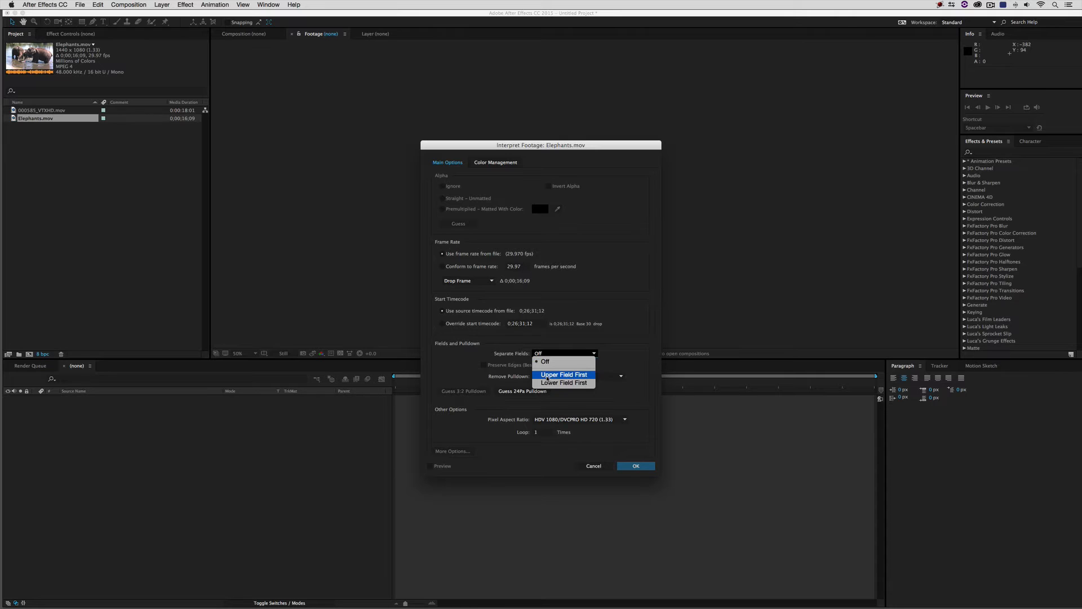
click(547, 375)
click(625, 465)
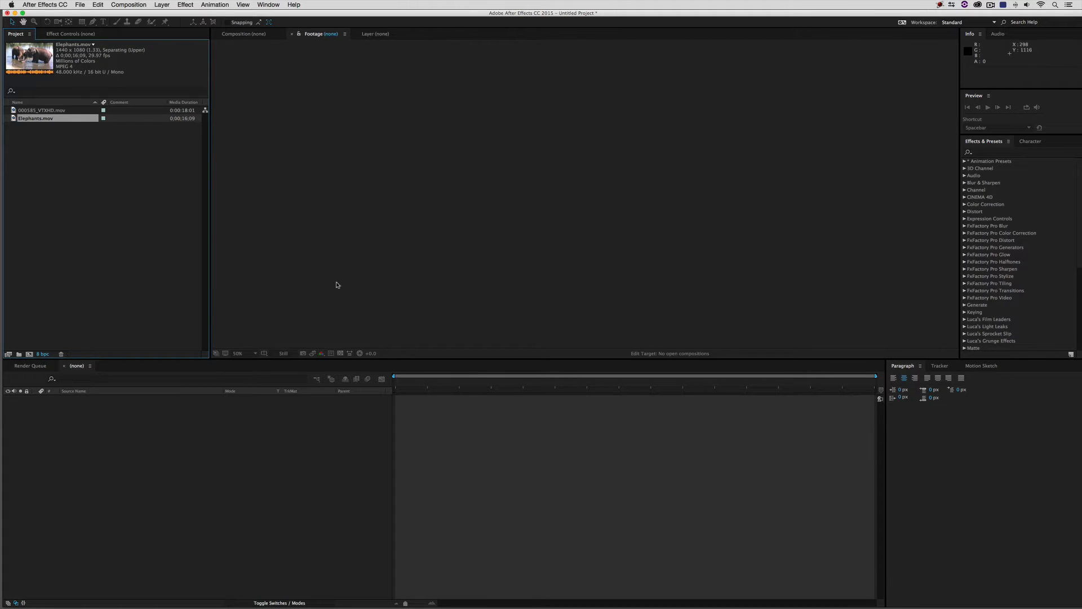
- Open Elephants.mov in the footage viewer, scrub through the clip and play it back
double_click(34, 119)
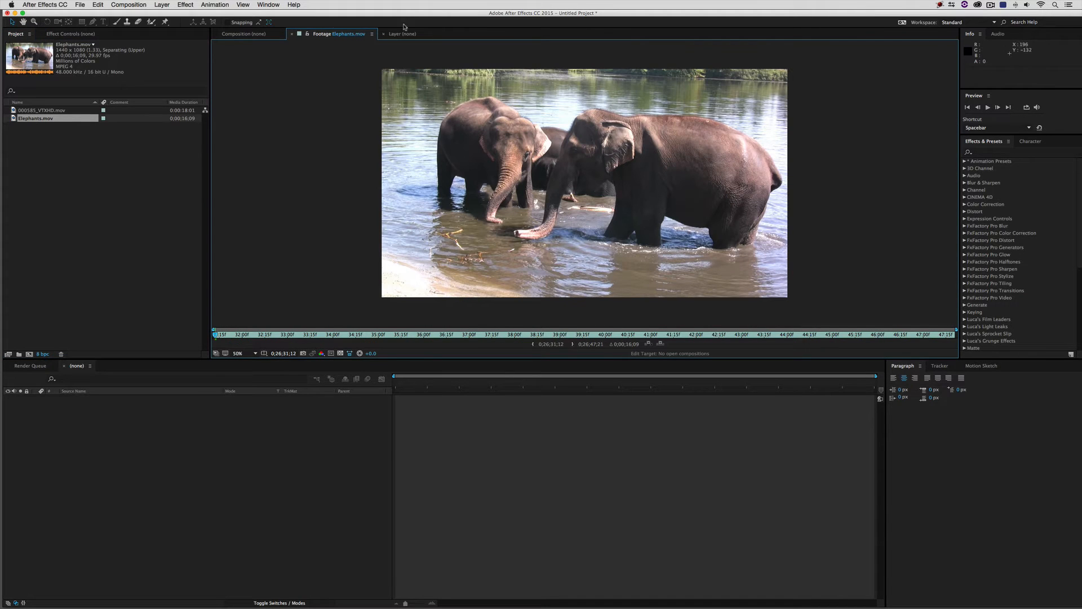
drag(262, 340, 845, 334)
key(space)
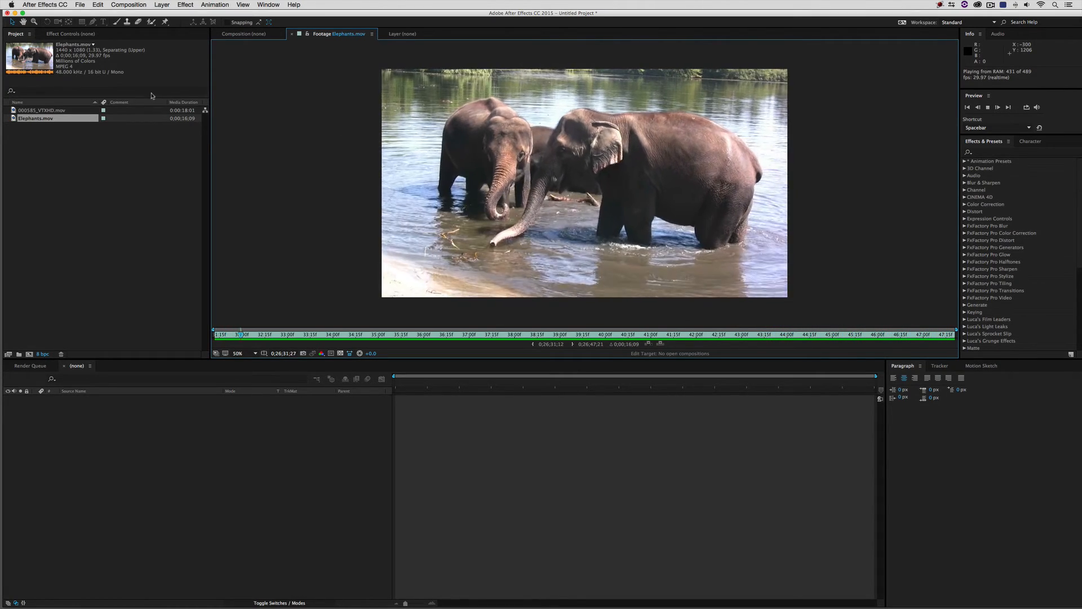
- Open 000585_VTXHD.mov in the footage viewer, play it back and stop the preview partway through
double_click(44, 111)
key(space)
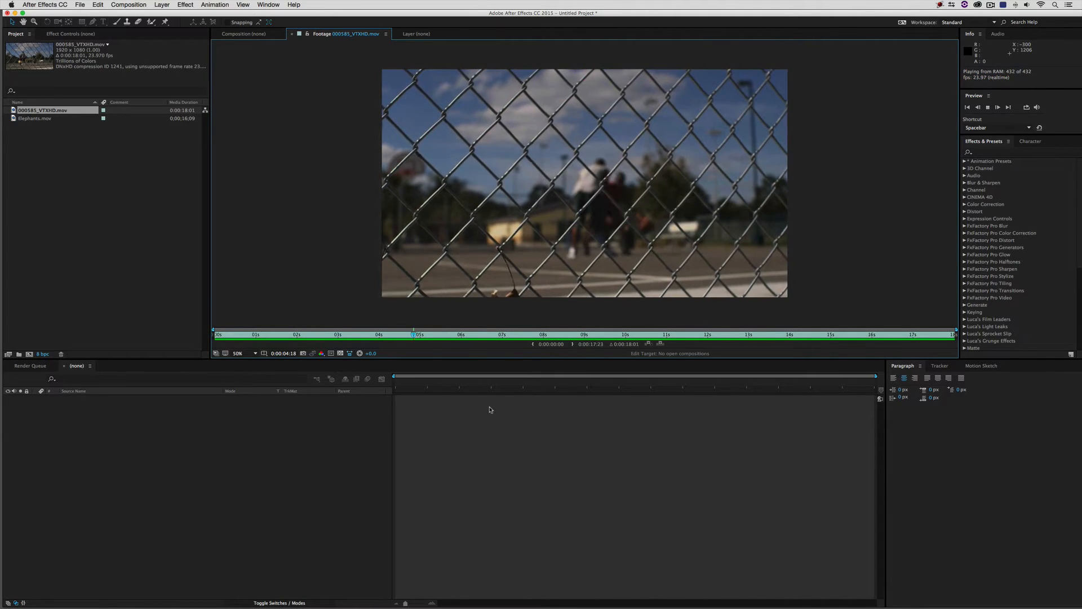
key(space)
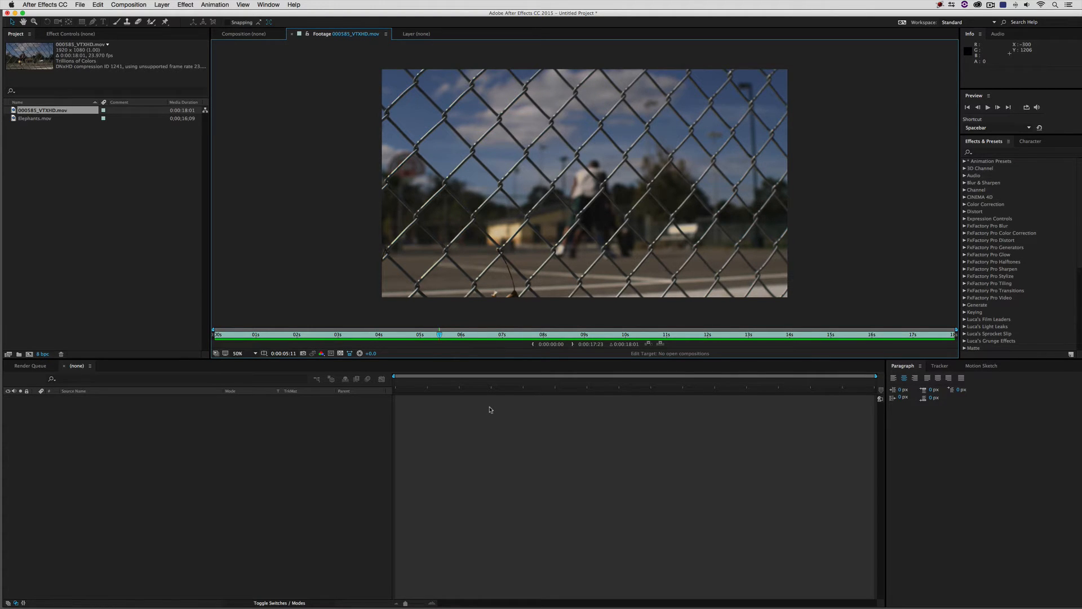
click(156, 233)
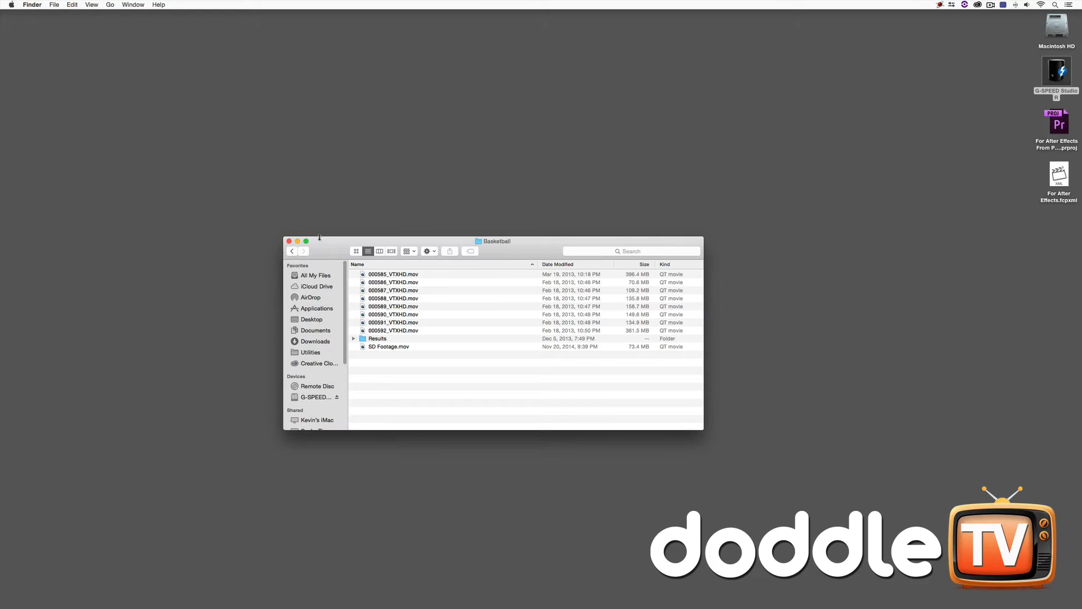
- Close the Basketball folder window and clear the selection on the desktop
click(289, 244)
click(1056, 71)
click(1080, 3)
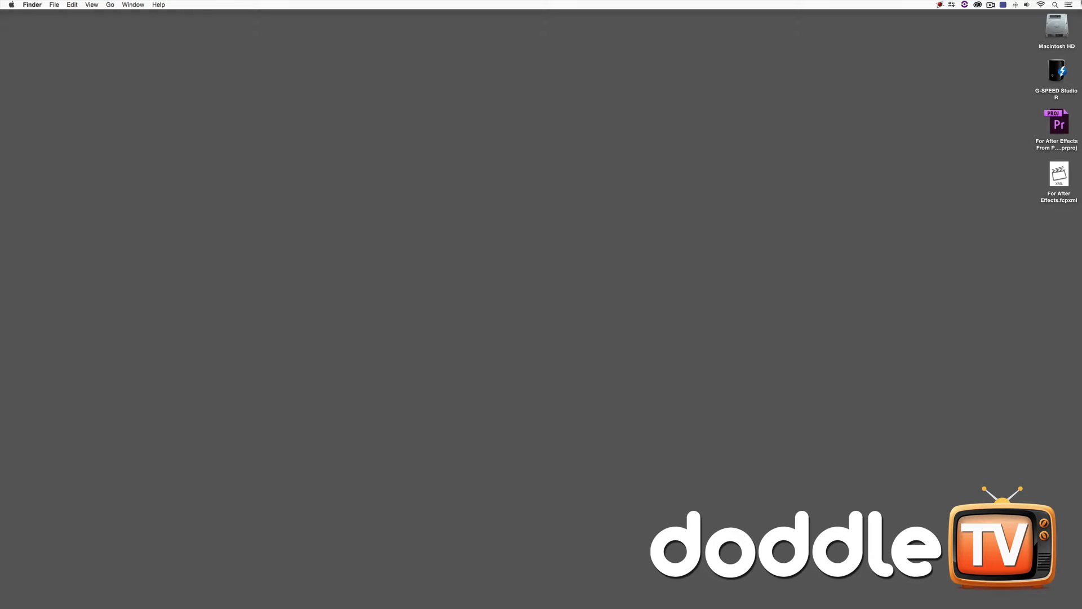
- Switch to Premiere Pro, play the Untitled Project 1 sequence from its start and stop playback partway through
key(super+Tab)
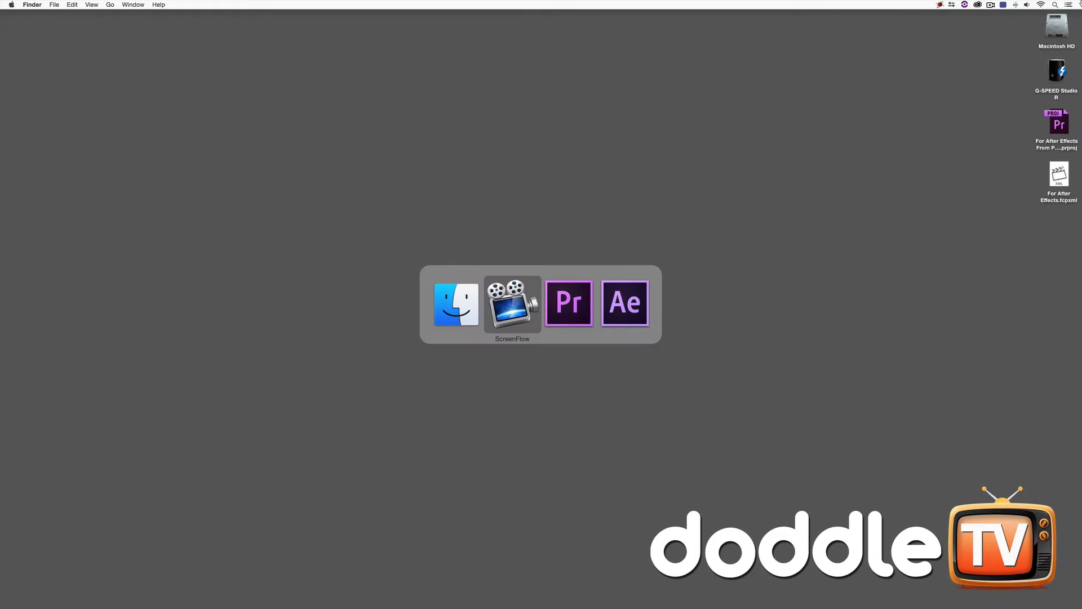
key(super+Tab)
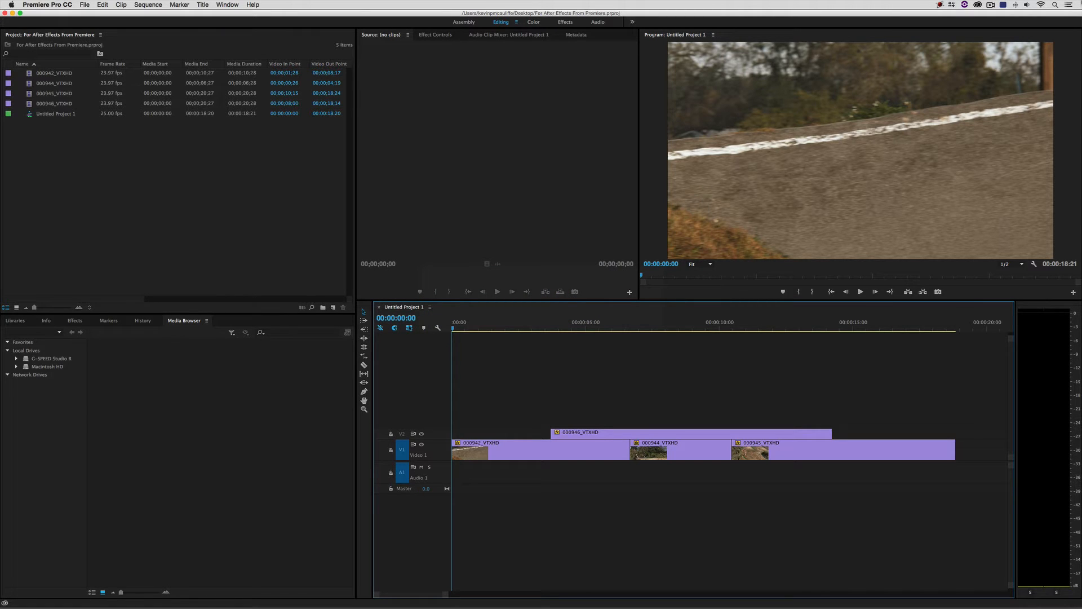
drag(489, 322, 452, 353)
key(space)
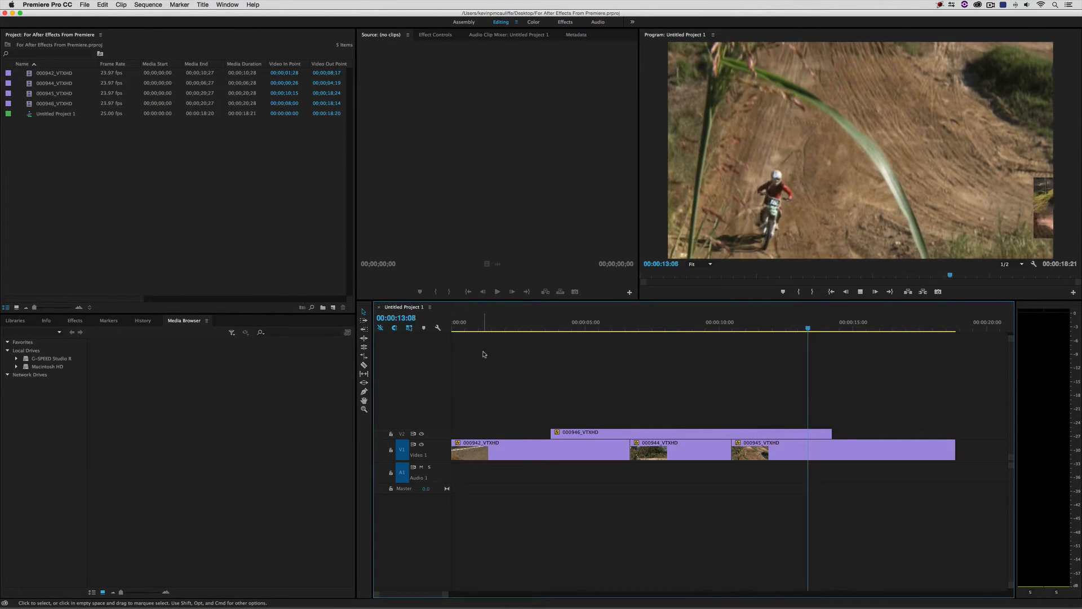
key(space)
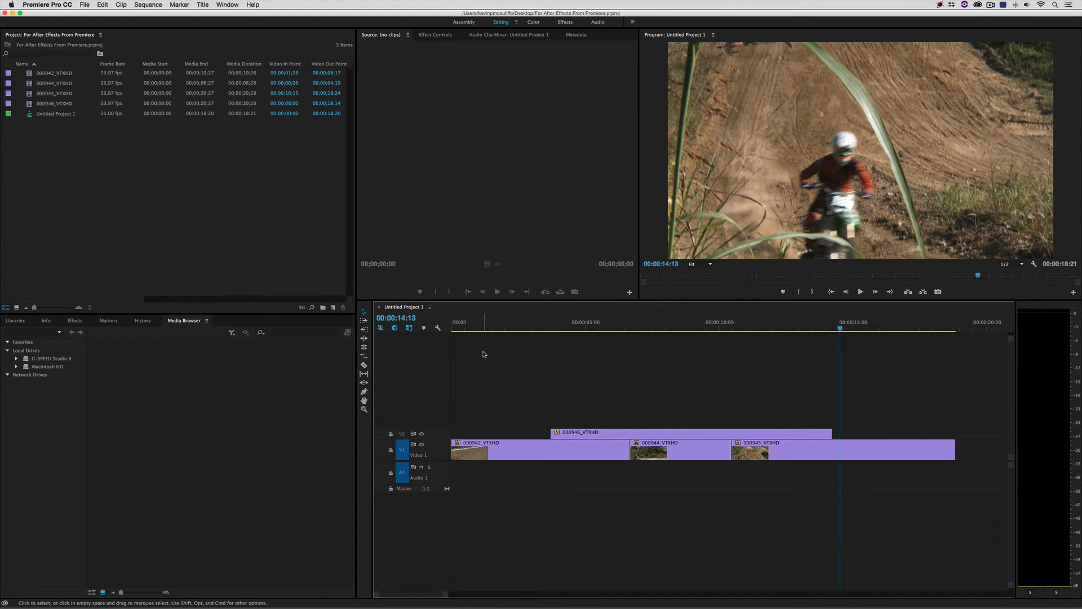
- Switch to After Effects and close the current project without saving its changes
key(super+Tab)
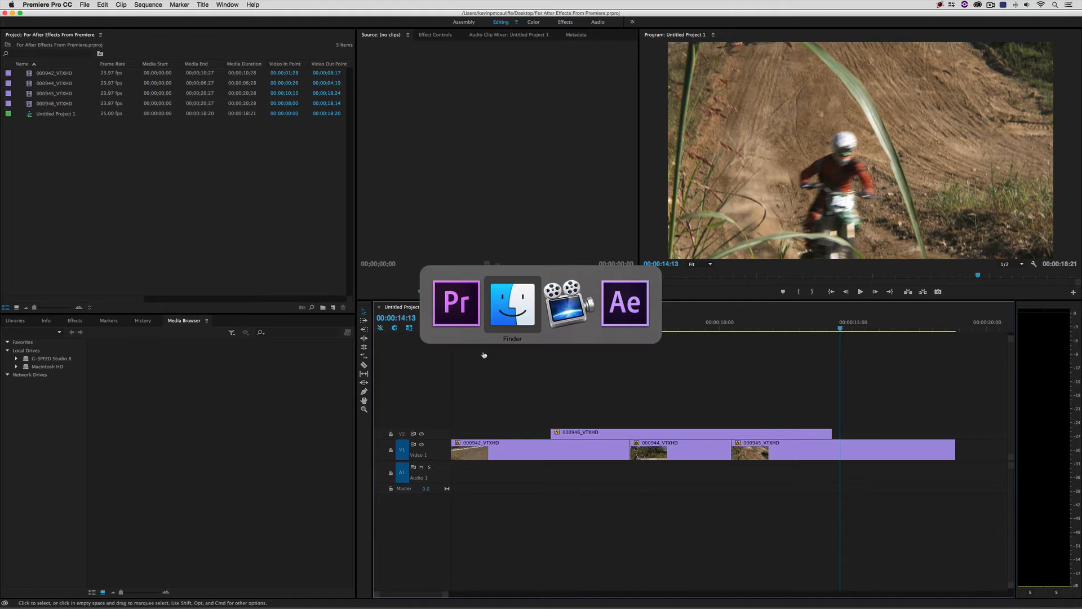
key(super+Tab)
key(super+Tab)
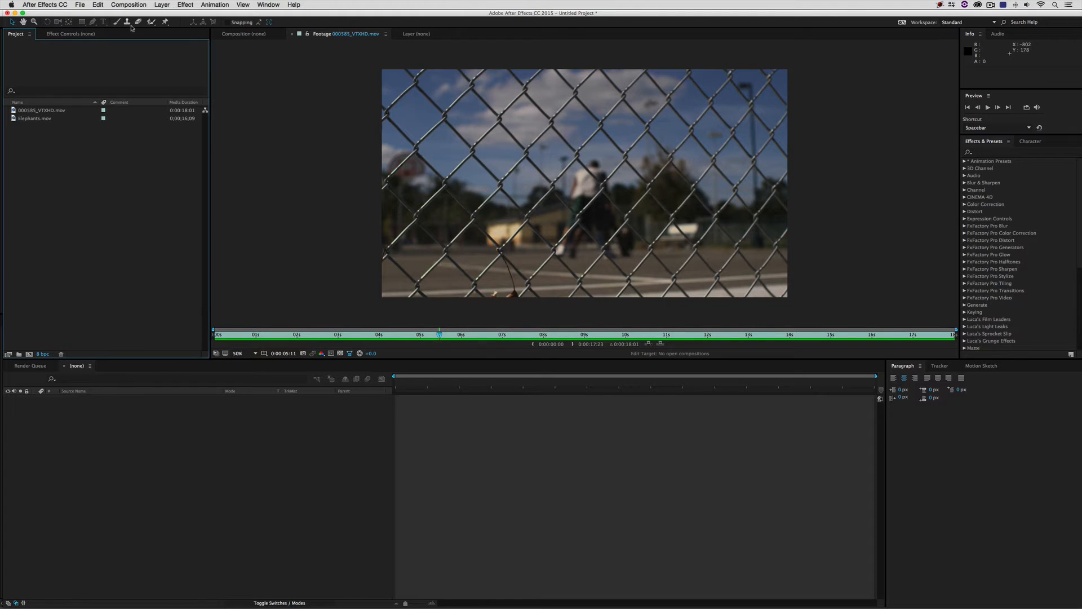
click(66, 4)
mouse_move(80, 5)
click(95, 68)
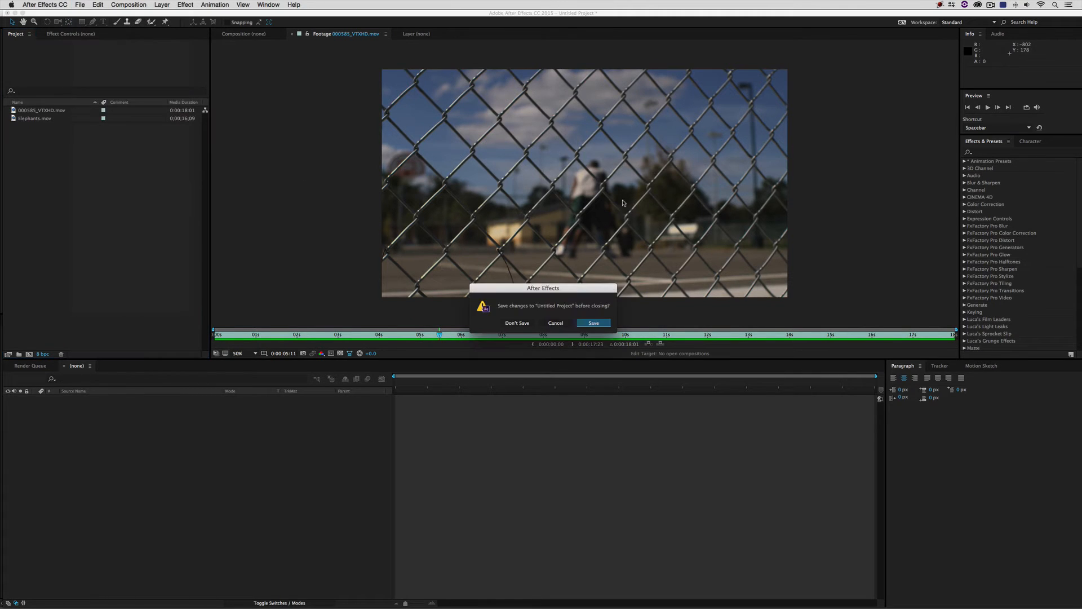
click(516, 323)
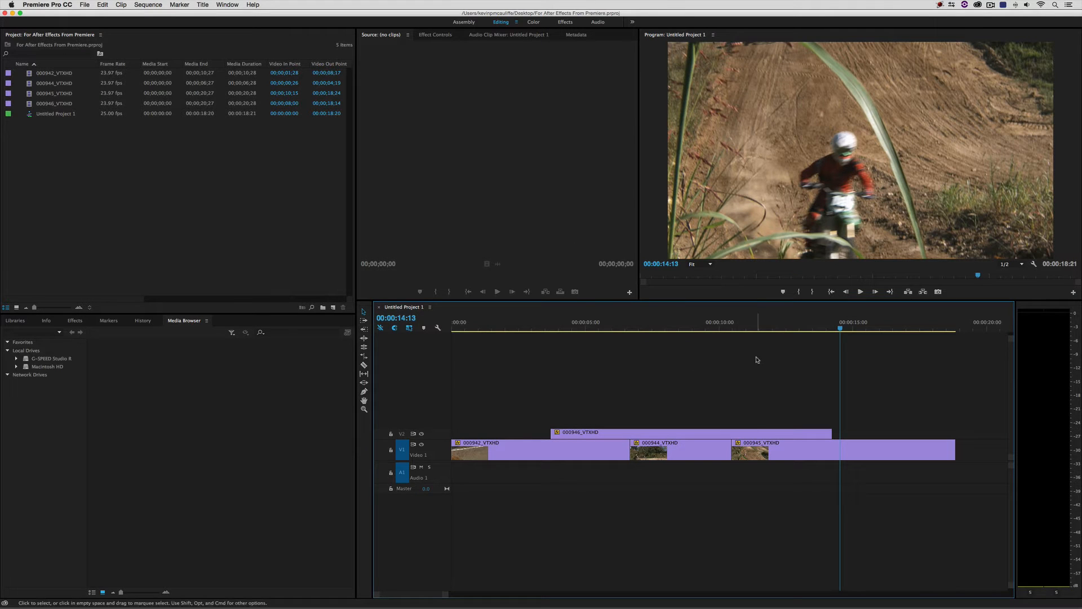
- Replace all the clips in the Premiere Pro sequence with an After Effects composition, saving its project on the Desktop as For After Effects From Premiere
drag(936, 384, 494, 452)
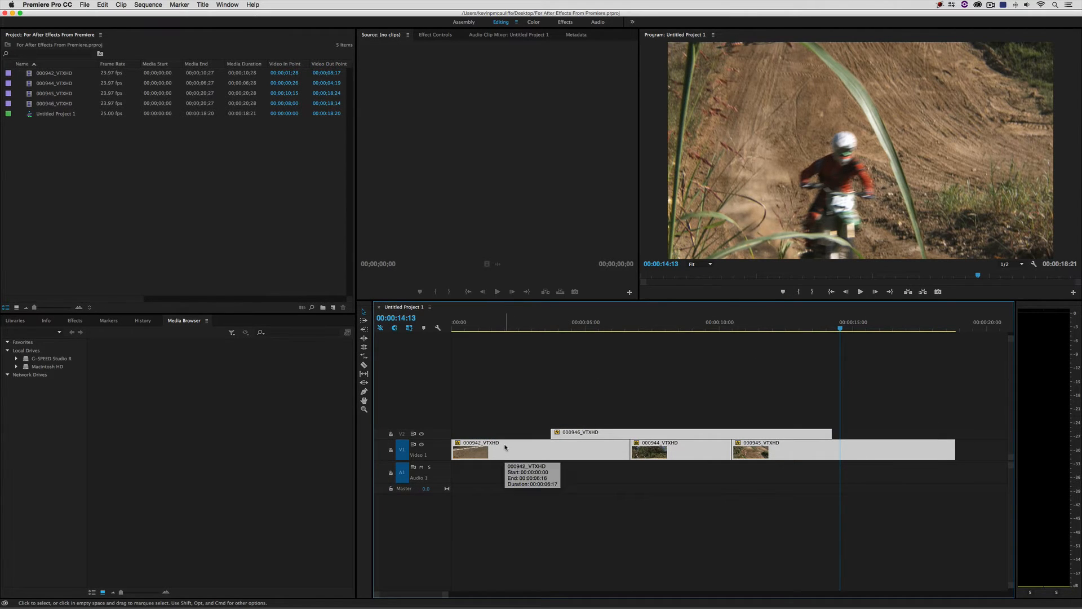
right_click(579, 435)
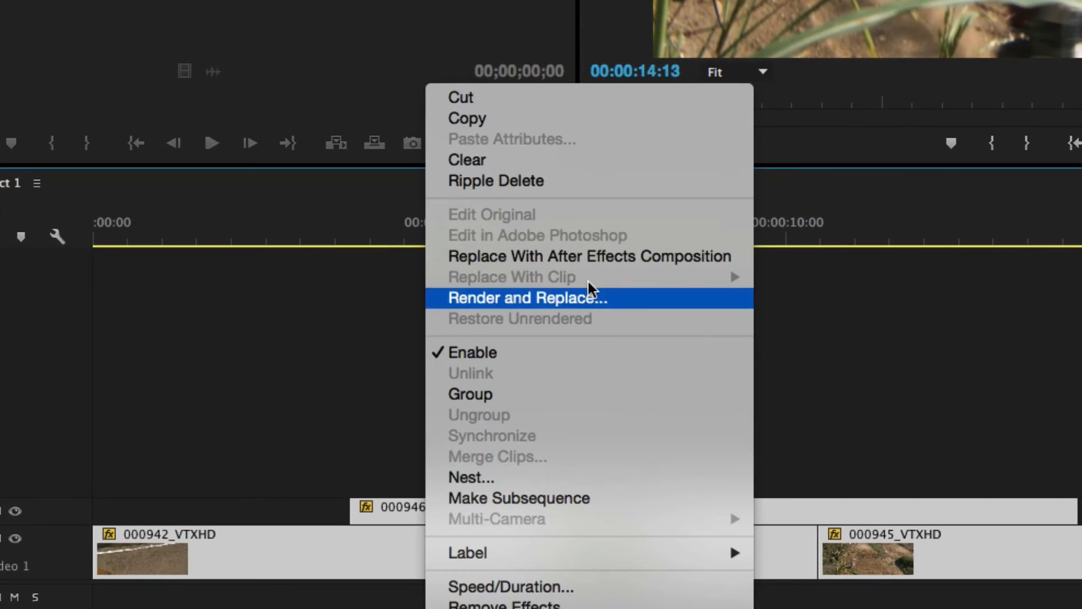
click(741, 264)
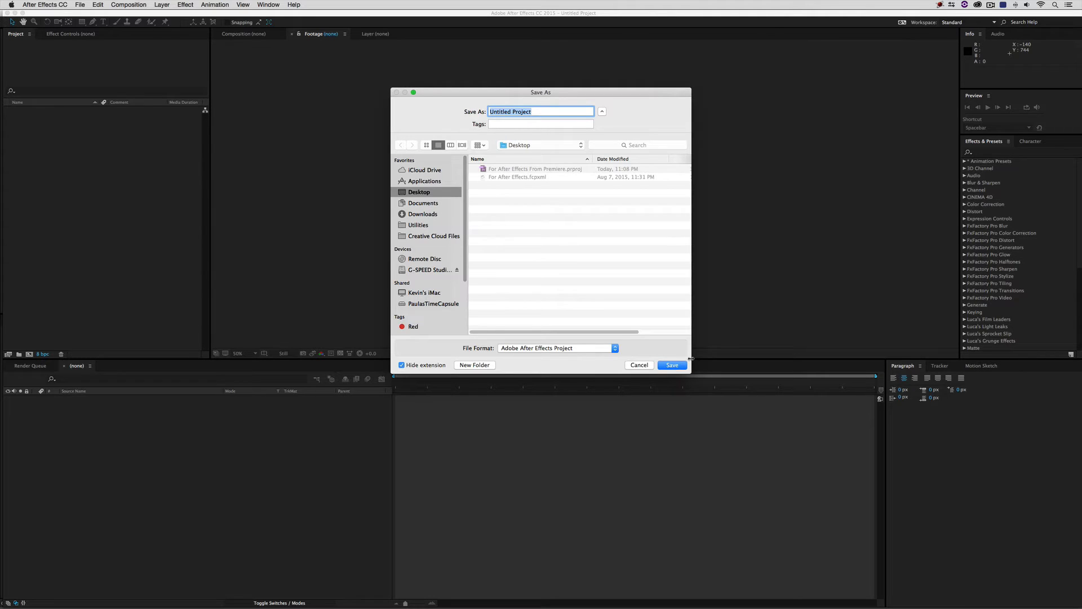
click(545, 170)
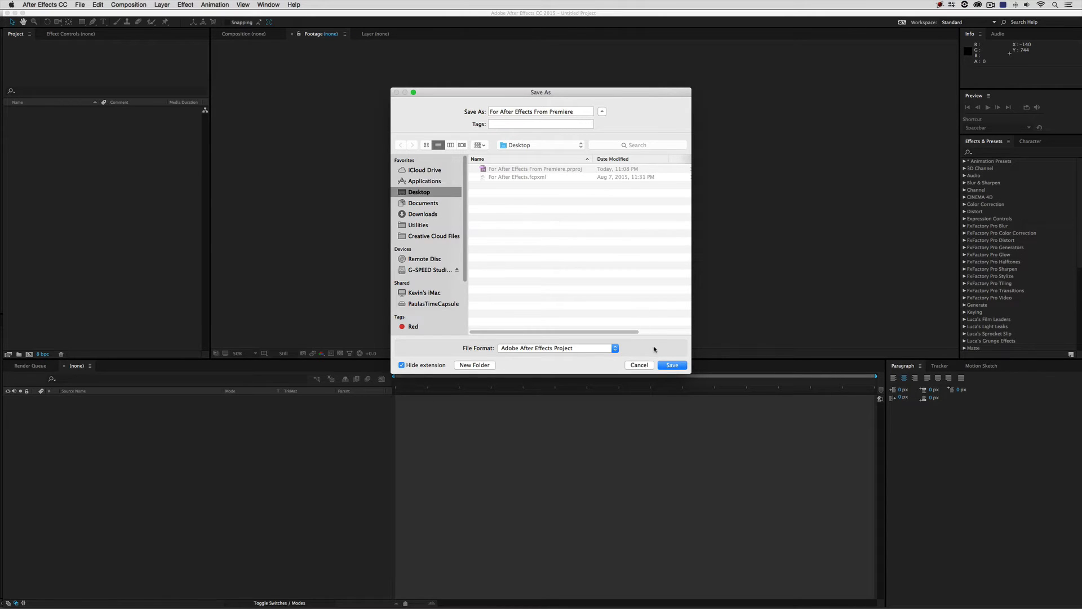
click(672, 366)
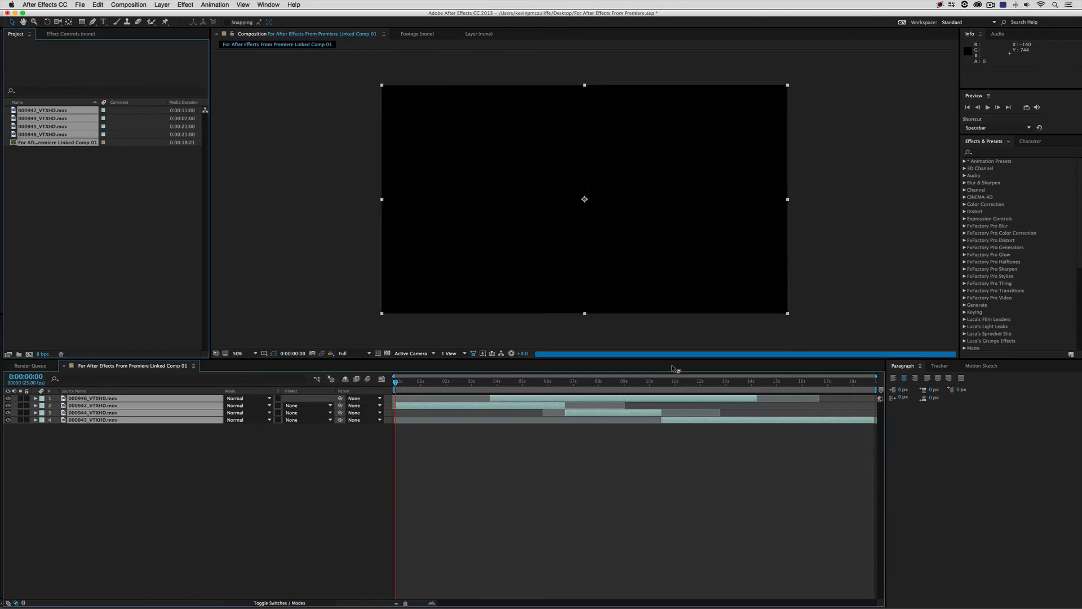
- Preview the linked composition and scrub its timeline to 0:00:06:24
click(138, 225)
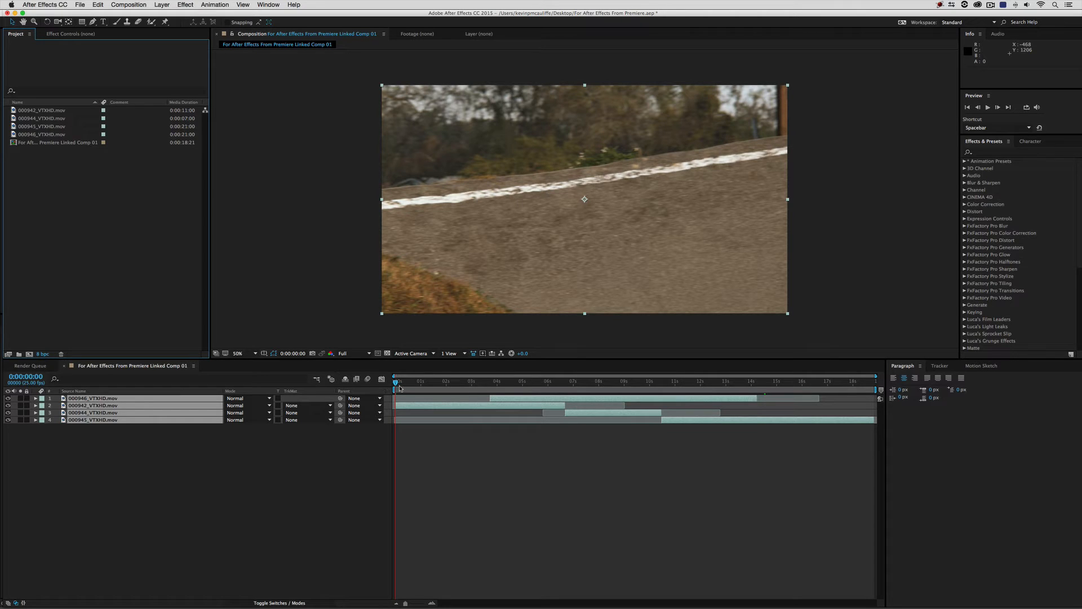
key(space)
drag(424, 385, 572, 382)
key(space)
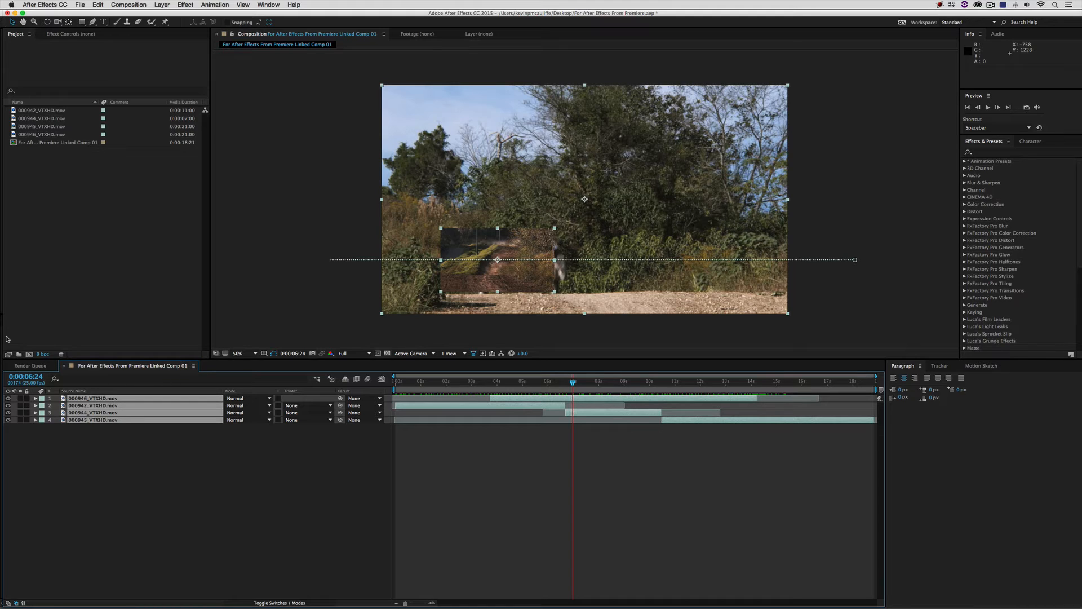
- Close the After Effects project that contains the linked composition
click(79, 5)
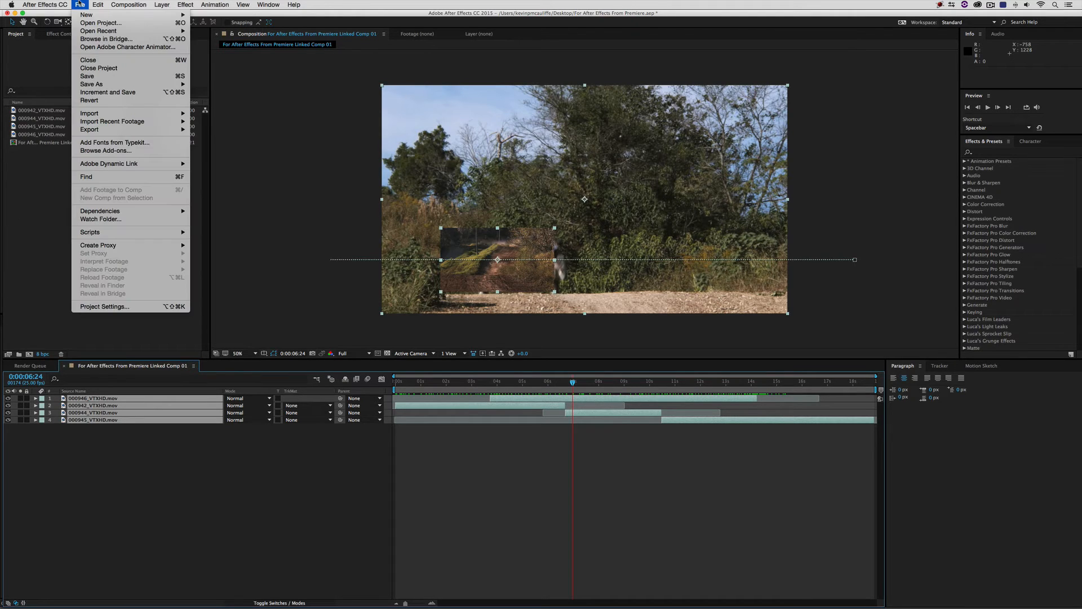
click(94, 68)
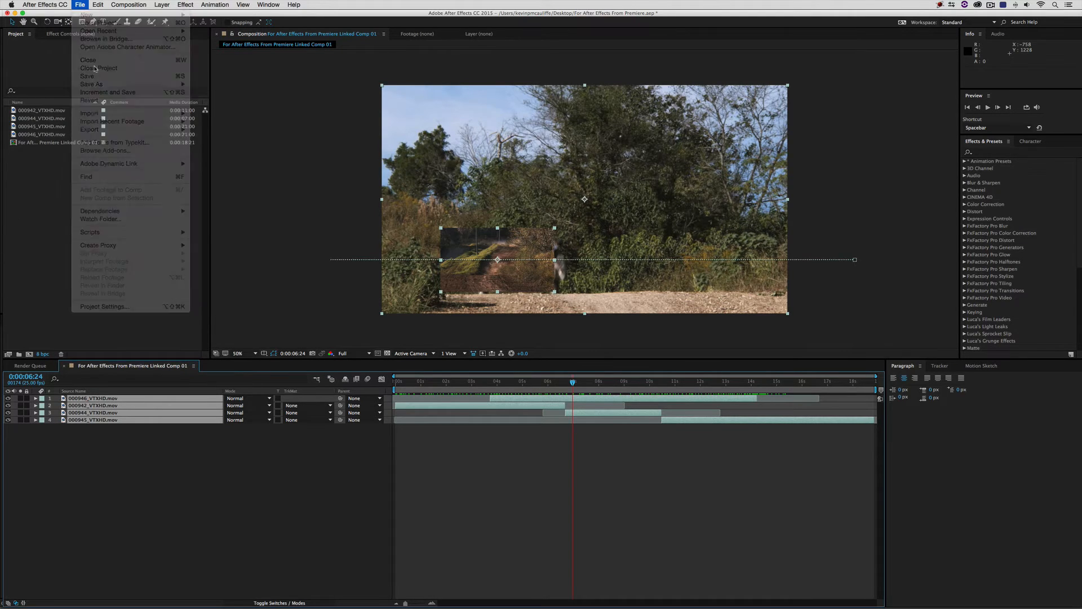
click(533, 326)
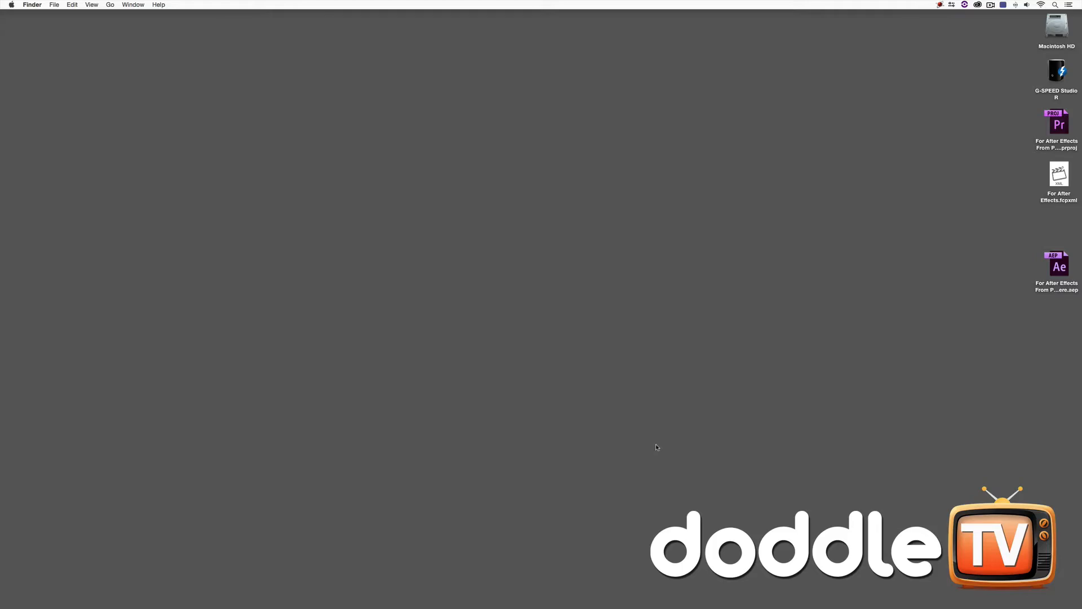
- Switch to After Effects and open For After Effects From Premiere.prproj from the Desktop for import as an Adobe Premiere Pro project
click(1057, 125)
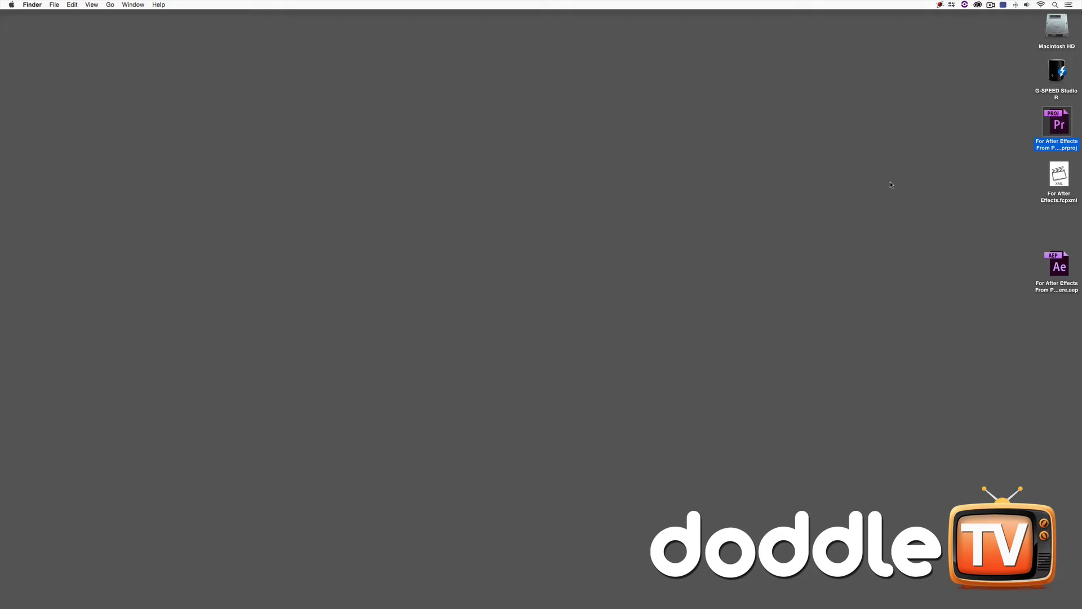
key(super+Tab)
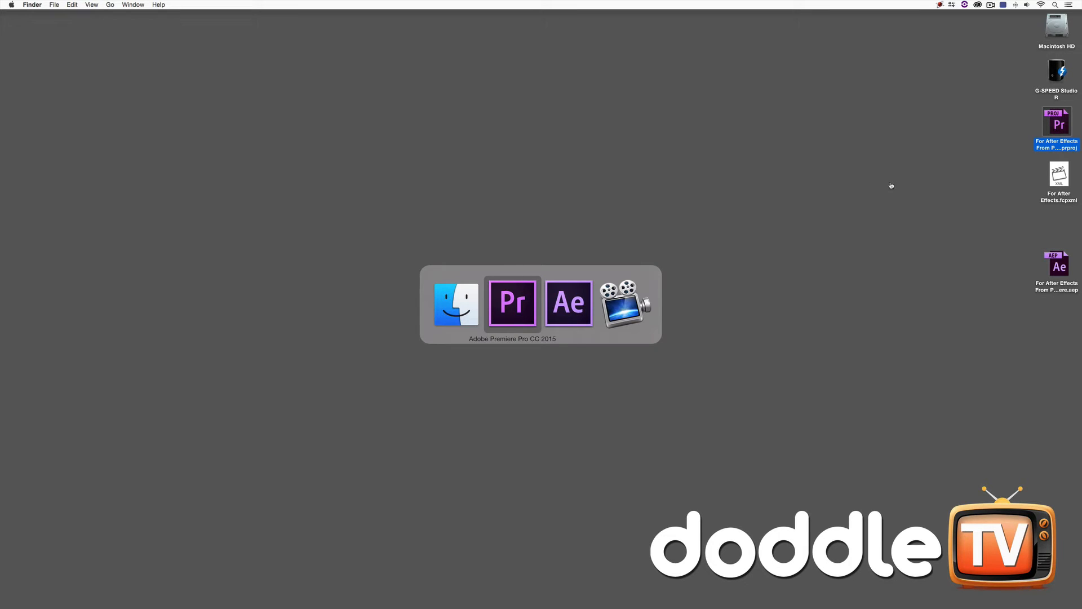
key(super+Tab)
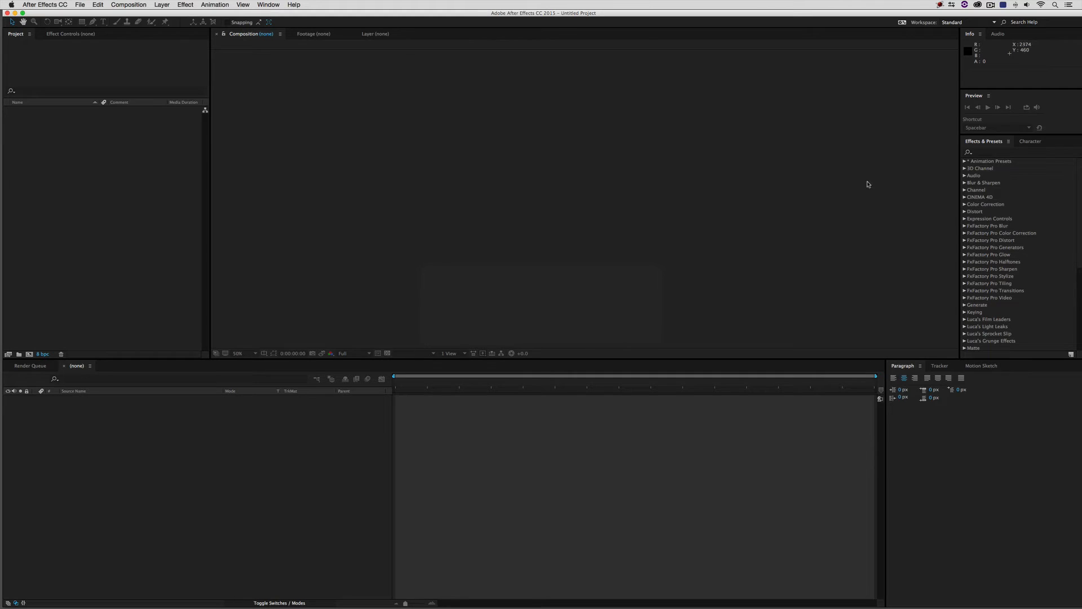
click(80, 4)
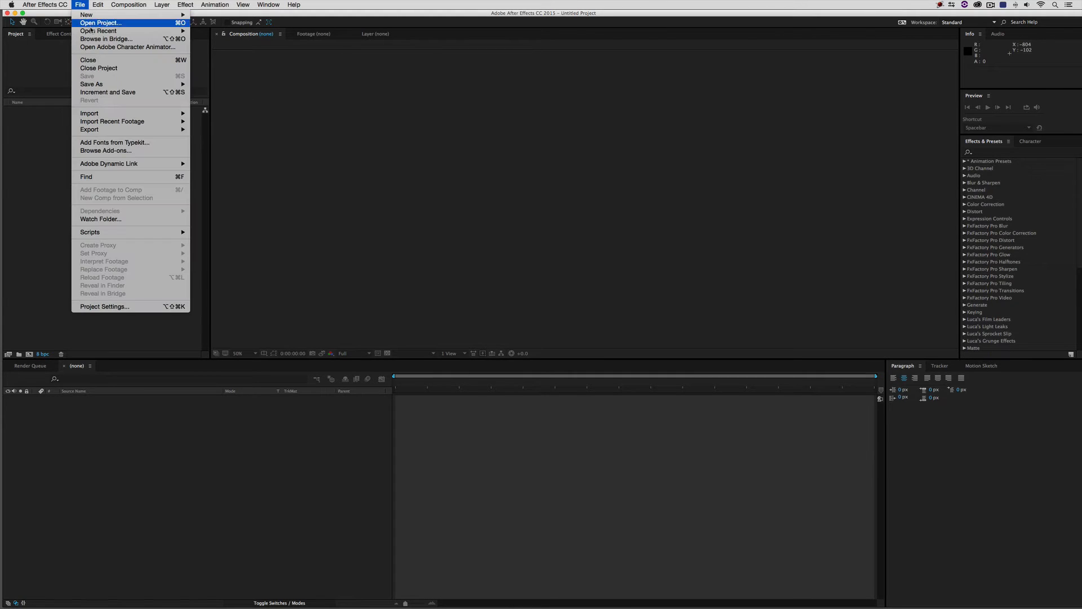
mouse_move(104, 114)
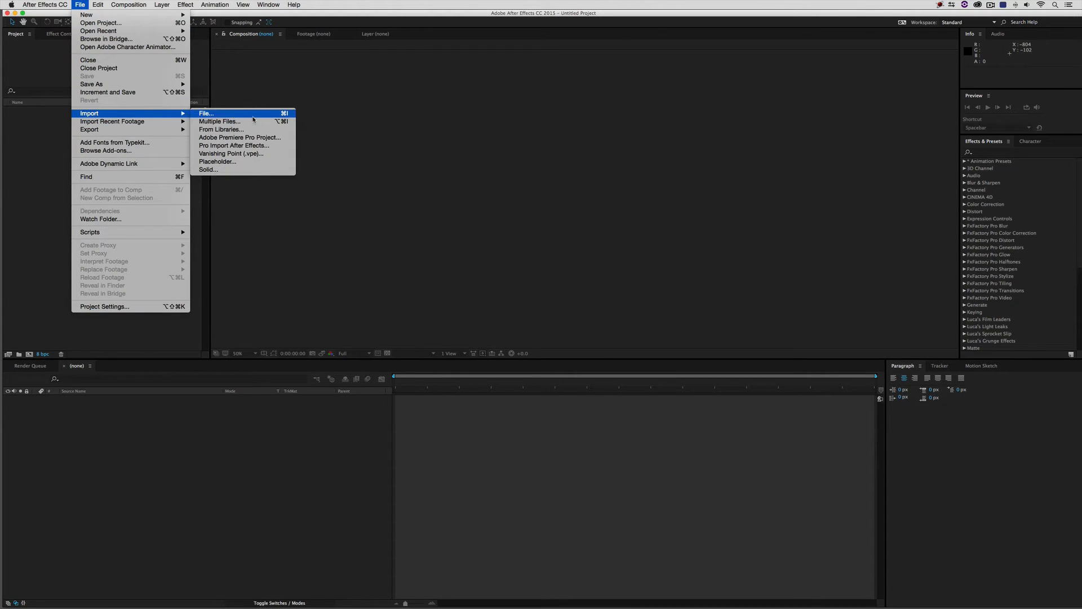
click(279, 140)
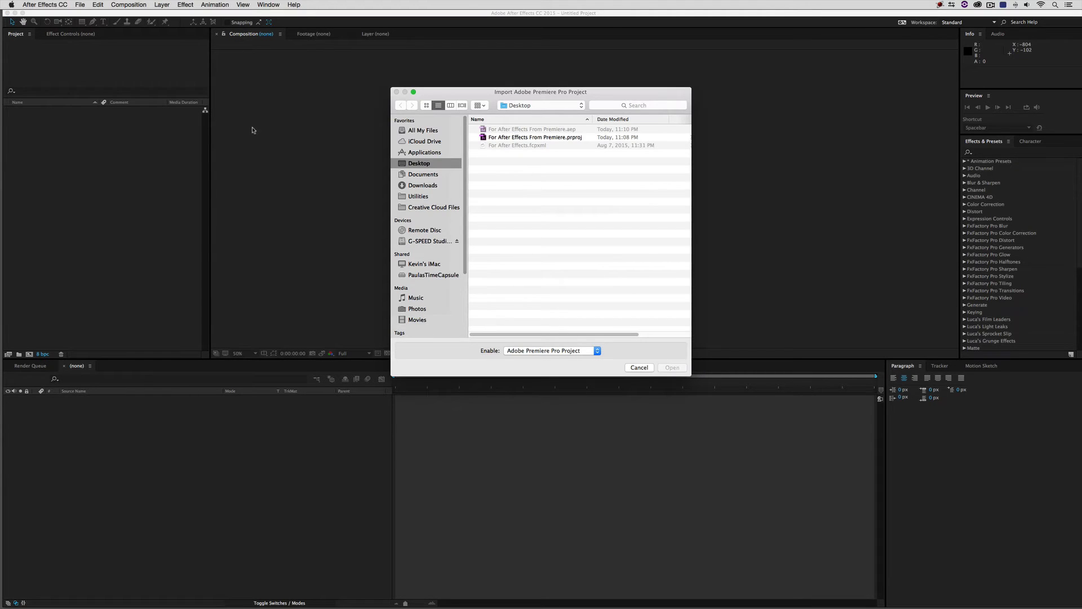
click(498, 138)
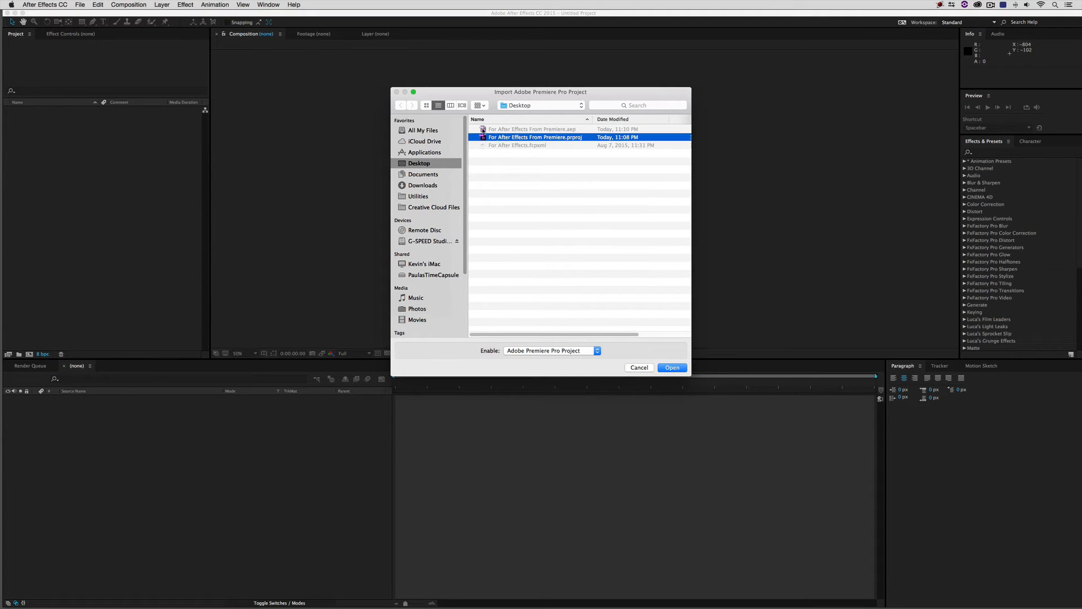
click(672, 367)
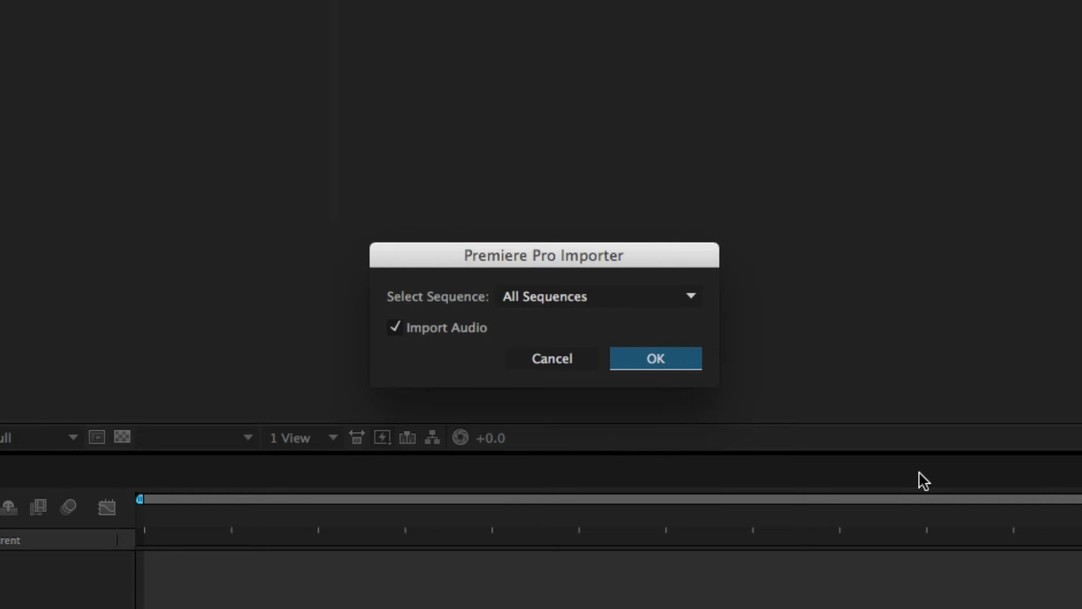
- Choose the Untitled Project 1 sequence in the Premiere Pro Importer and import it with audio
click(692, 299)
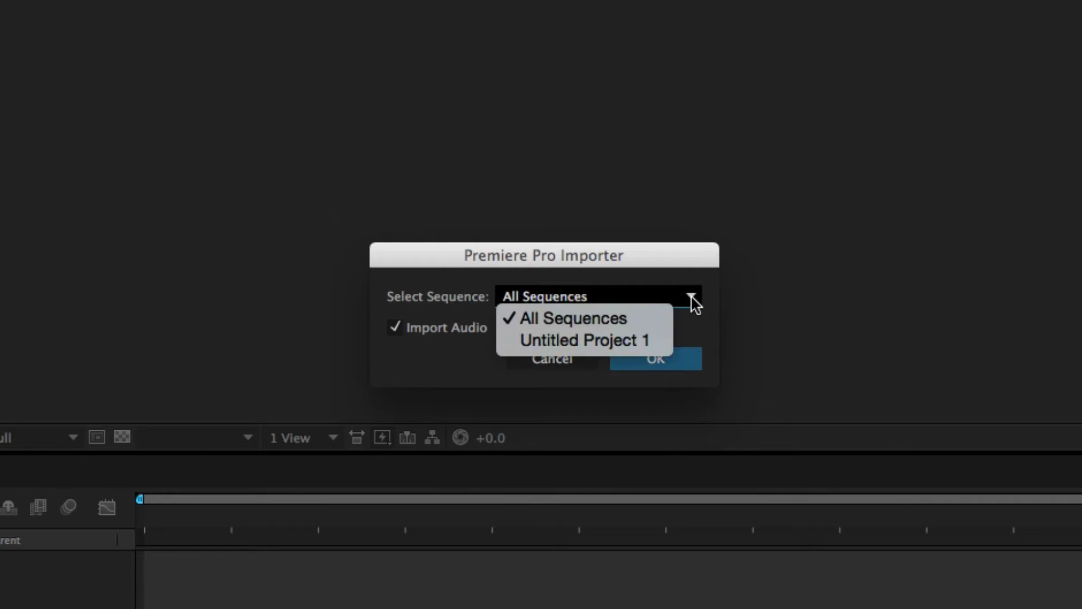
click(620, 340)
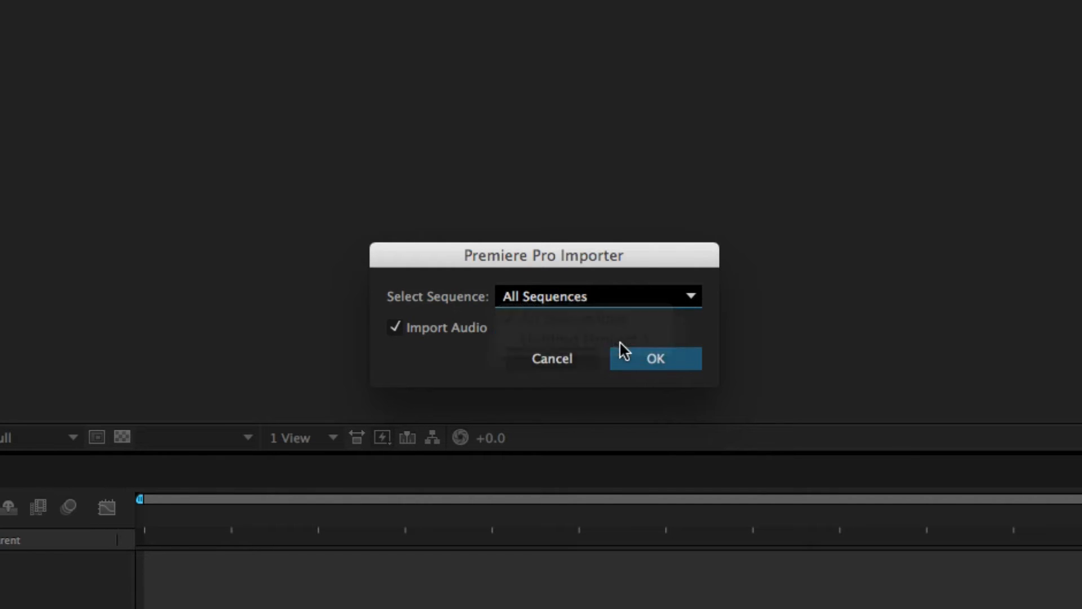
click(659, 360)
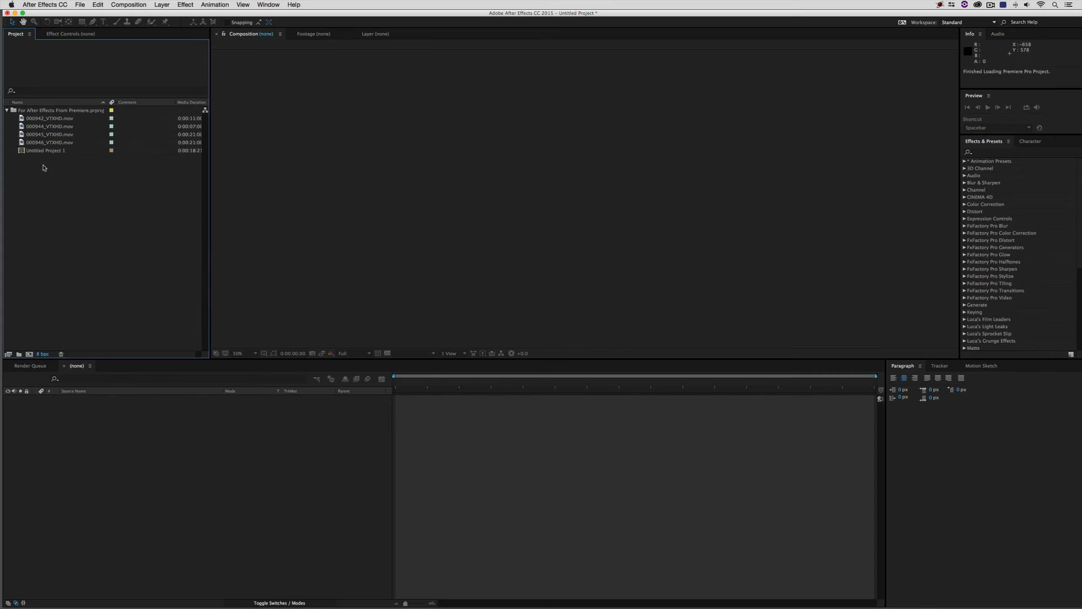
- Open the imported Untitled Project 1 composition and scrub its timeline back to the start
click(42, 150)
double_click(41, 150)
drag(424, 383, 375, 390)
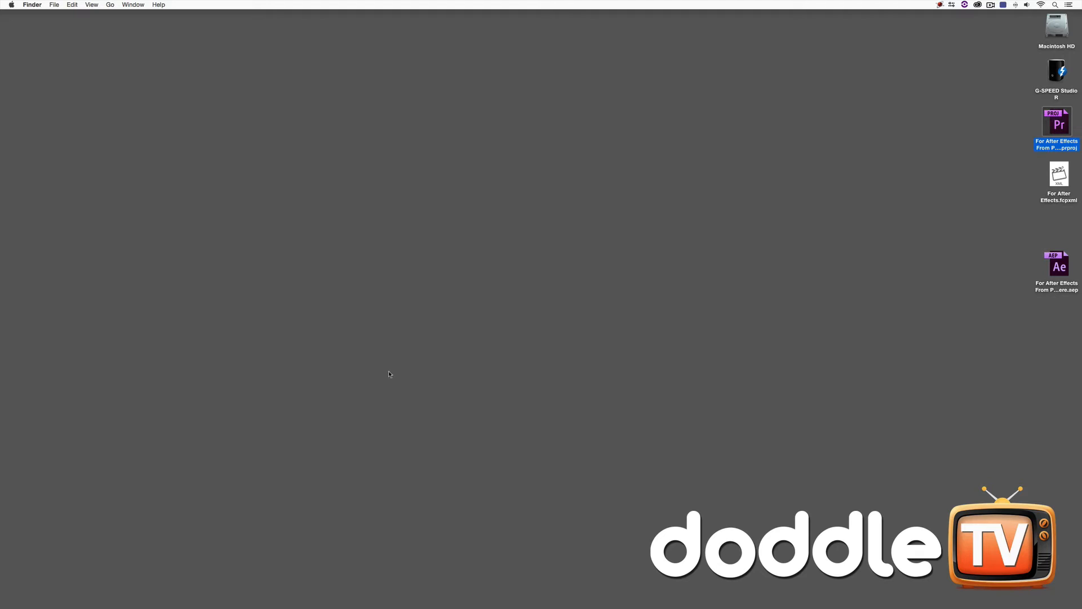
- Clear the desktop selection, switch to Final Cut Pro and play Untitled Project 1 from its start, stopping partway through
click(388, 373)
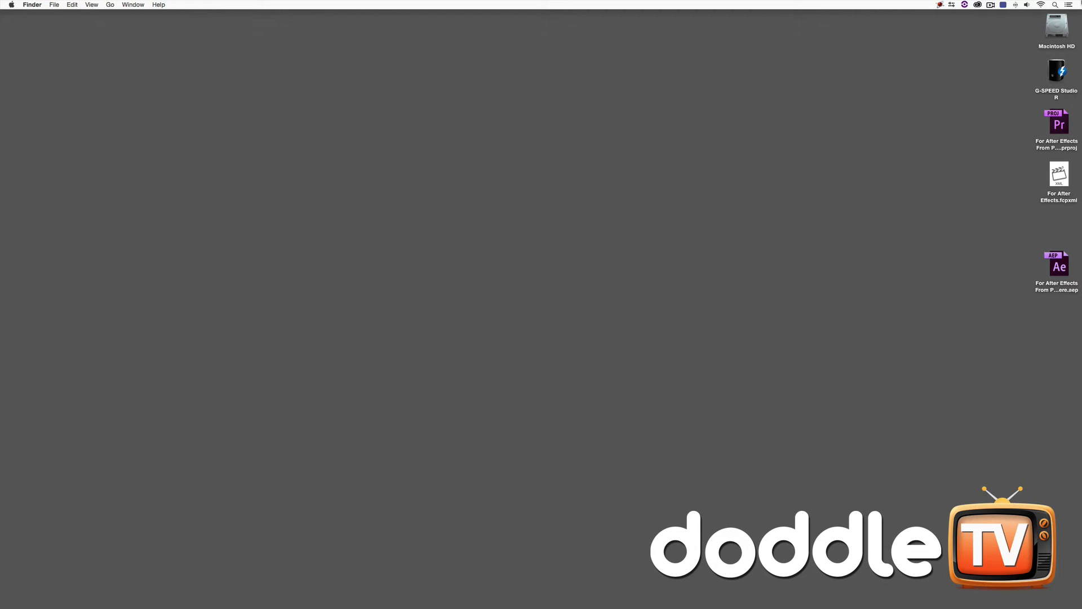
key(super+Tab)
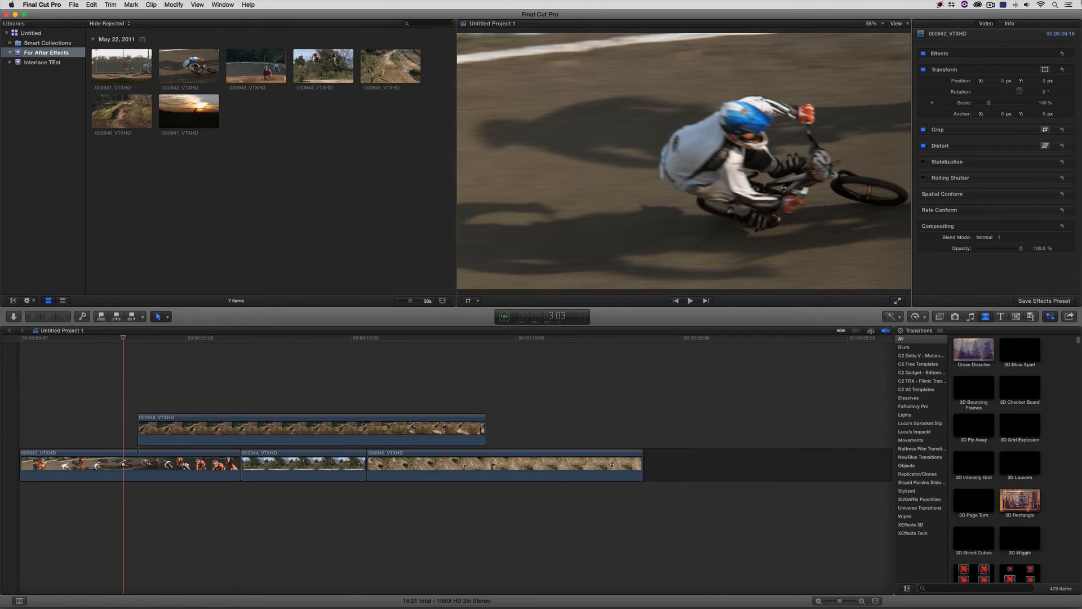
drag(104, 337, 2, 338)
key(space)
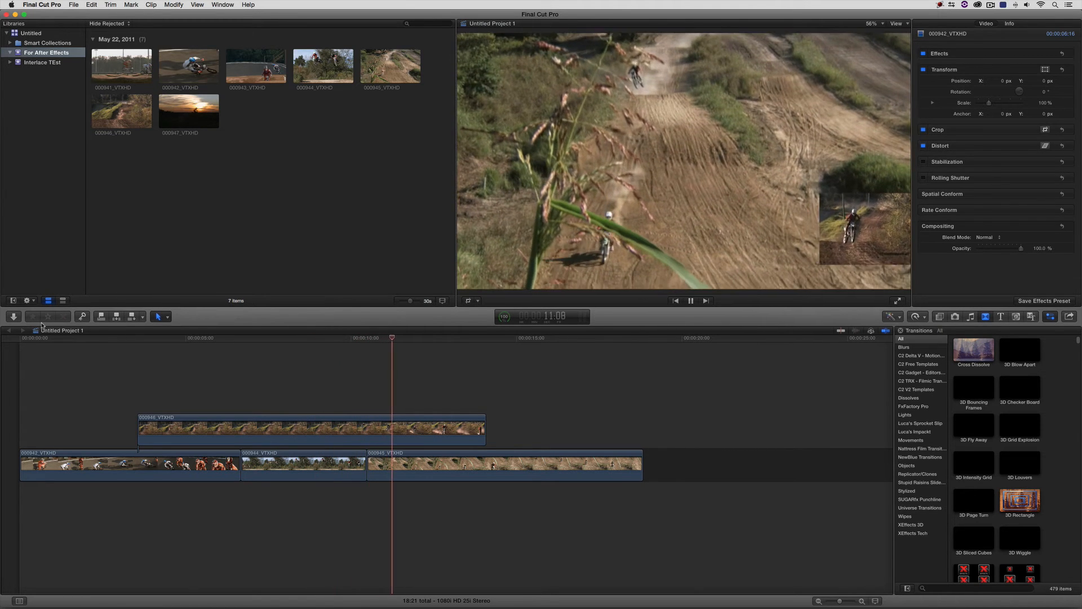
key(space)
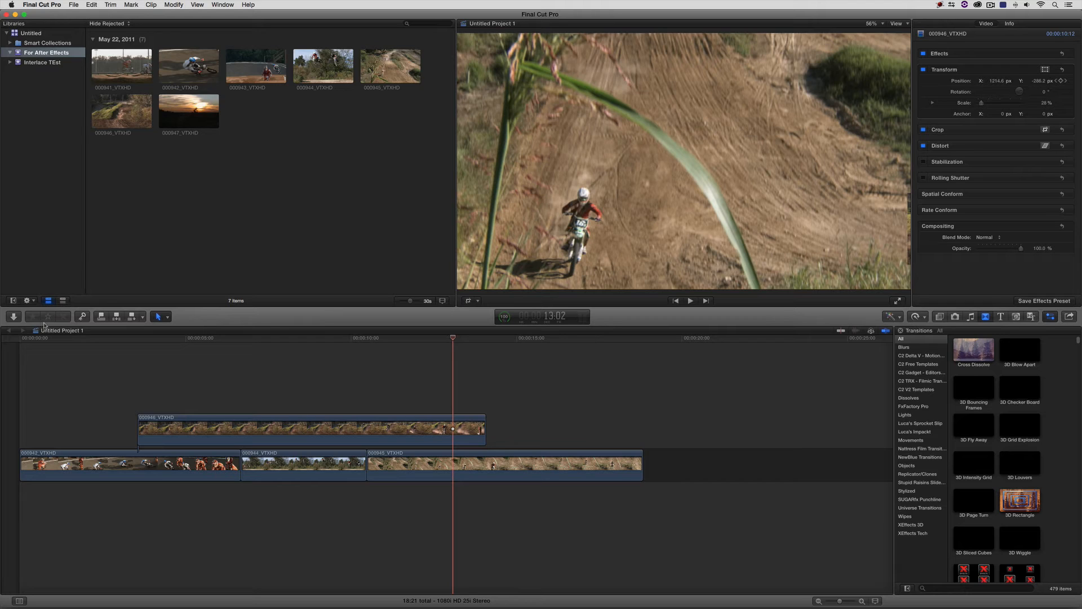
- Export Untitled Project 1 from Final Cut Pro as XML named For After Effects on the Desktop, replacing the existing file
click(72, 5)
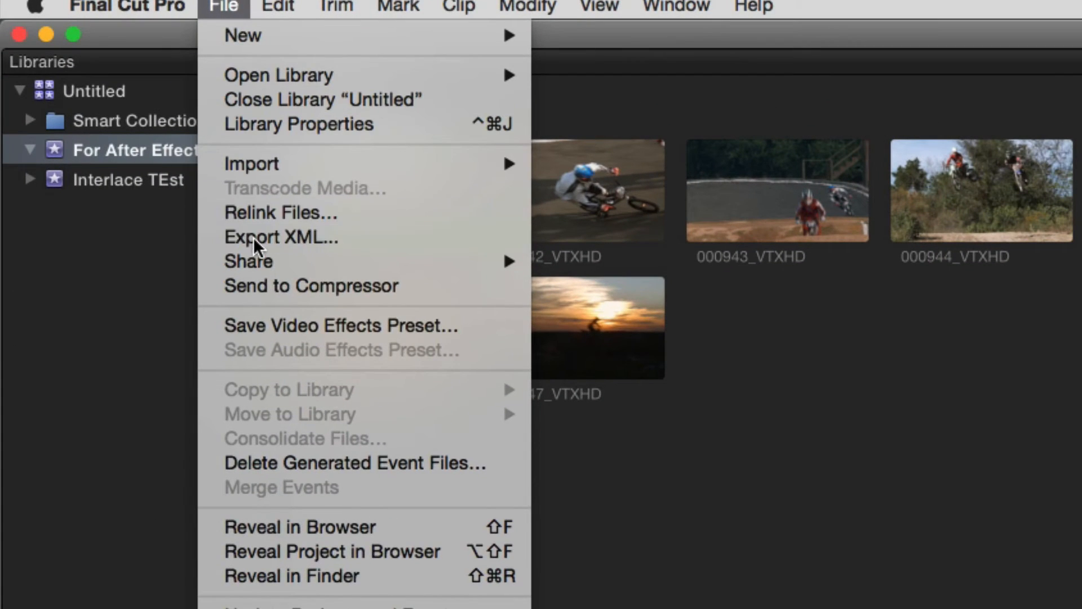
click(92, 81)
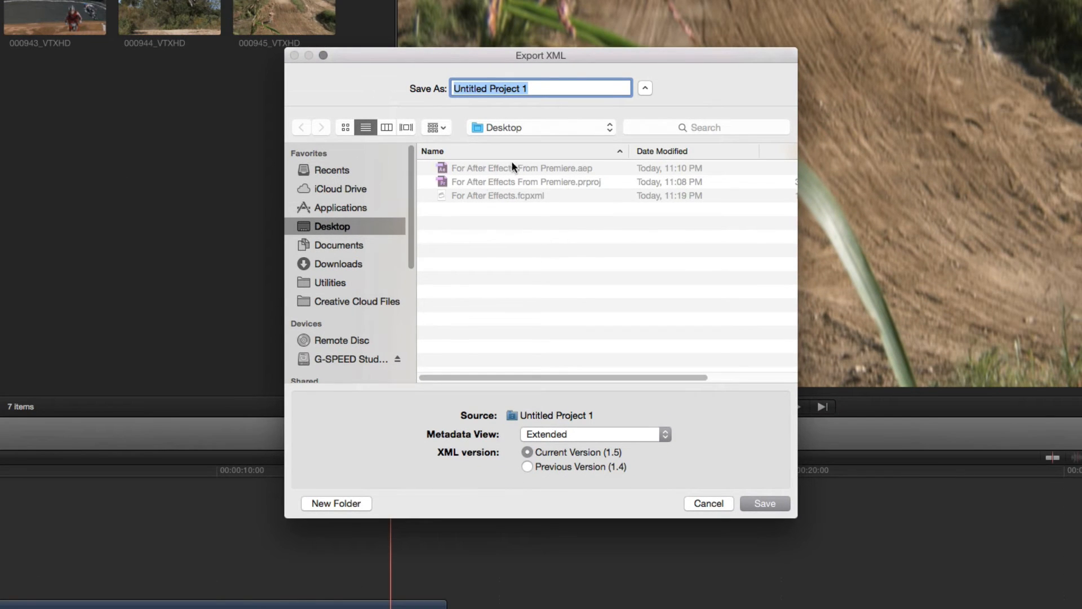
click(480, 195)
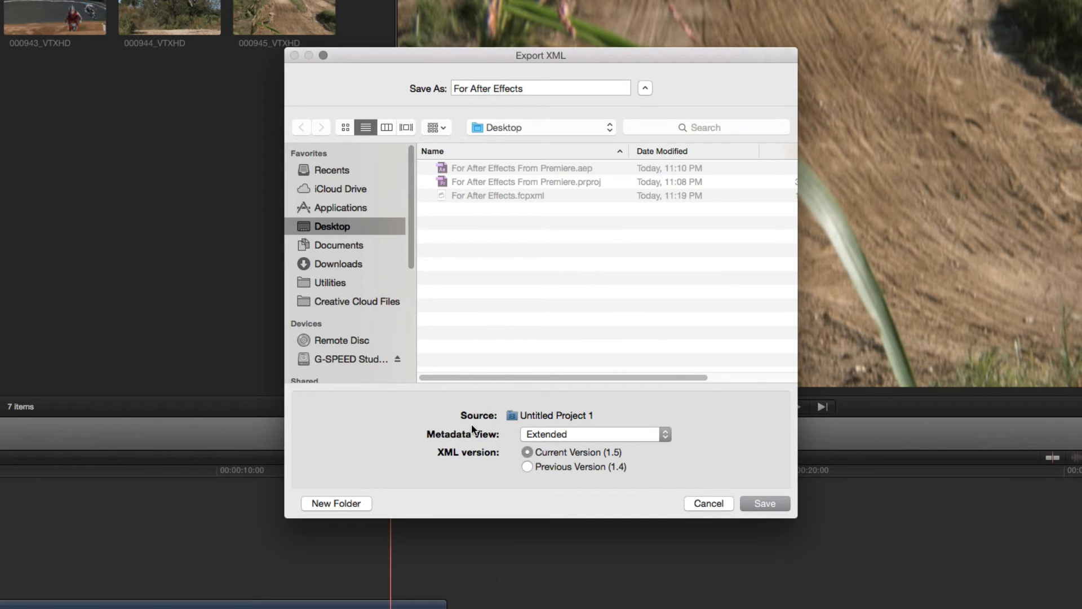
click(761, 504)
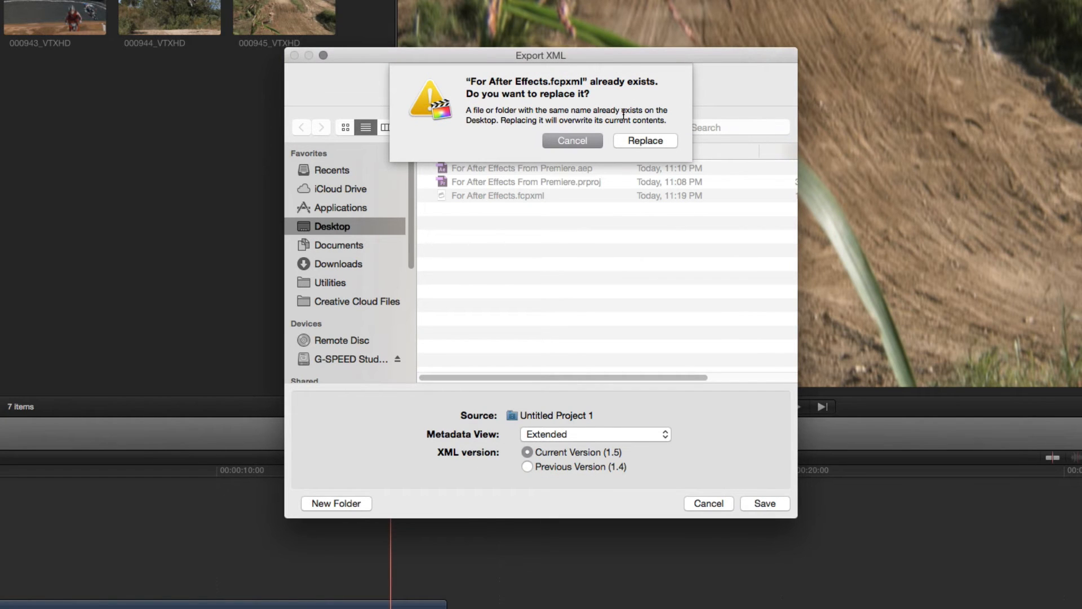
click(636, 141)
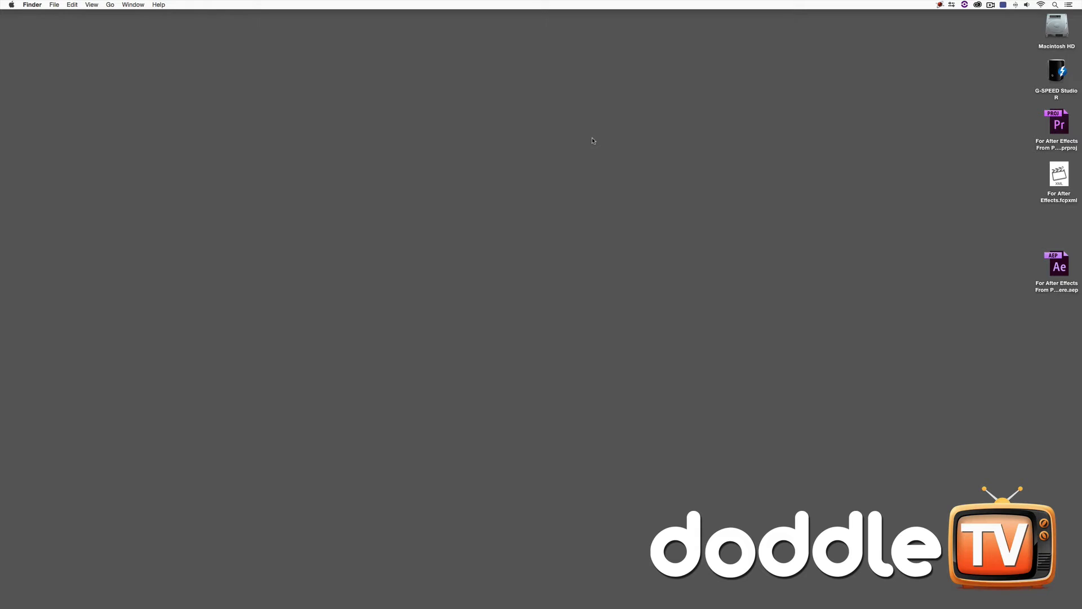
- Switch to After Effects and try to import For After Effects.fcpxml from the Desktop with Pro Import After Effects
key(super+Tab)
key(super+Tab)
key(super+Tab)
key(super+Tab)
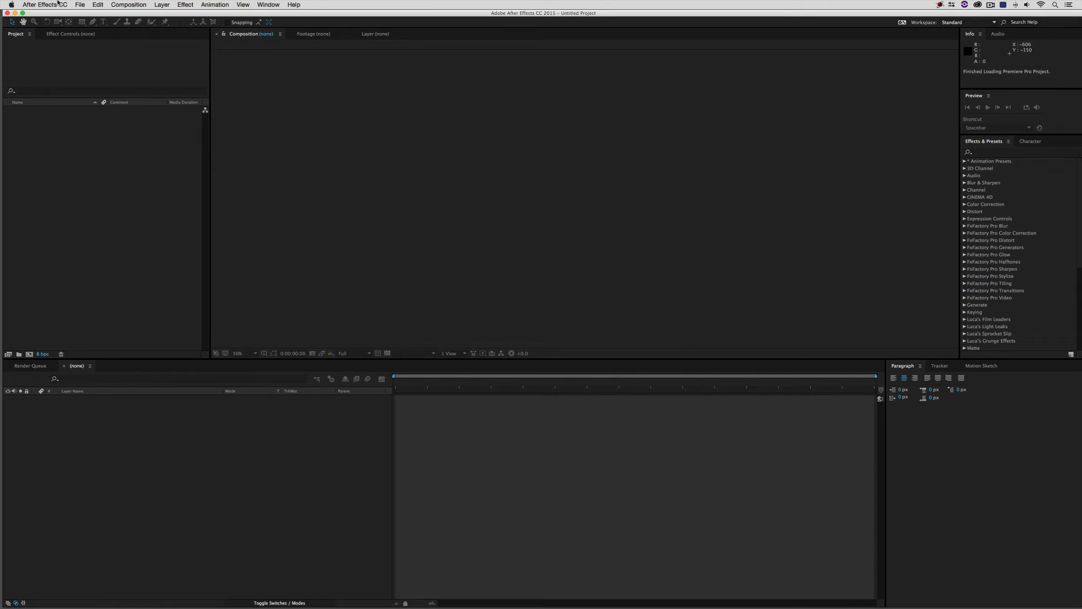
click(81, 5)
mouse_move(99, 112)
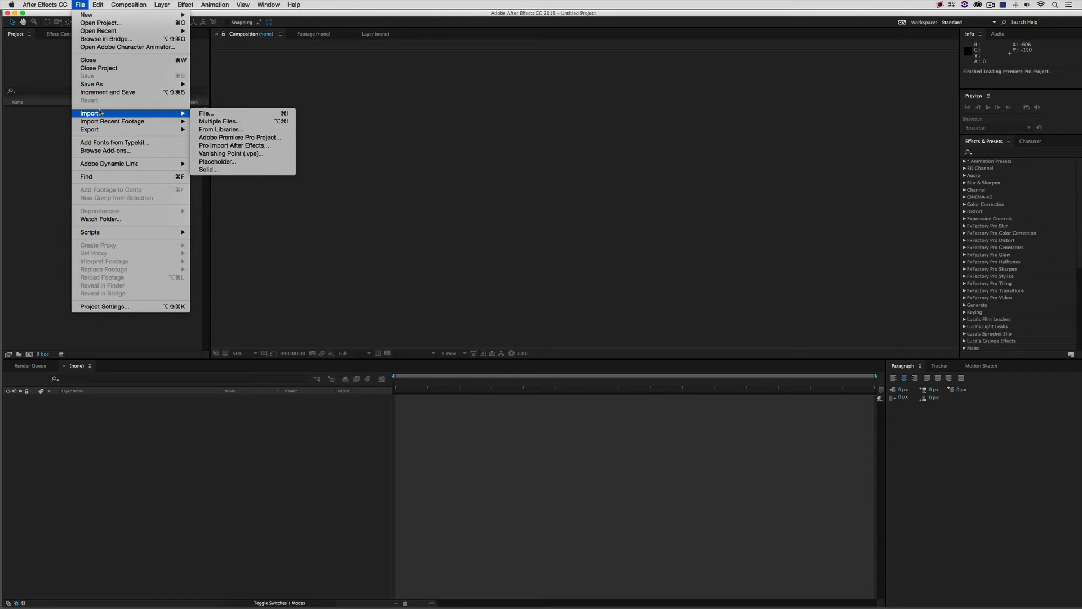
click(286, 148)
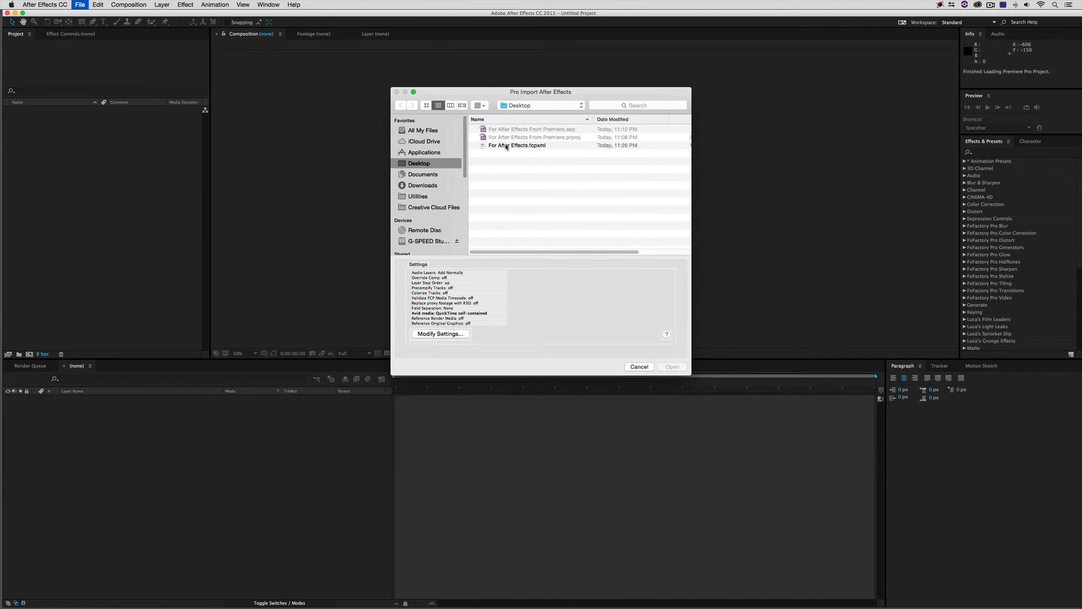
click(507, 147)
click(667, 369)
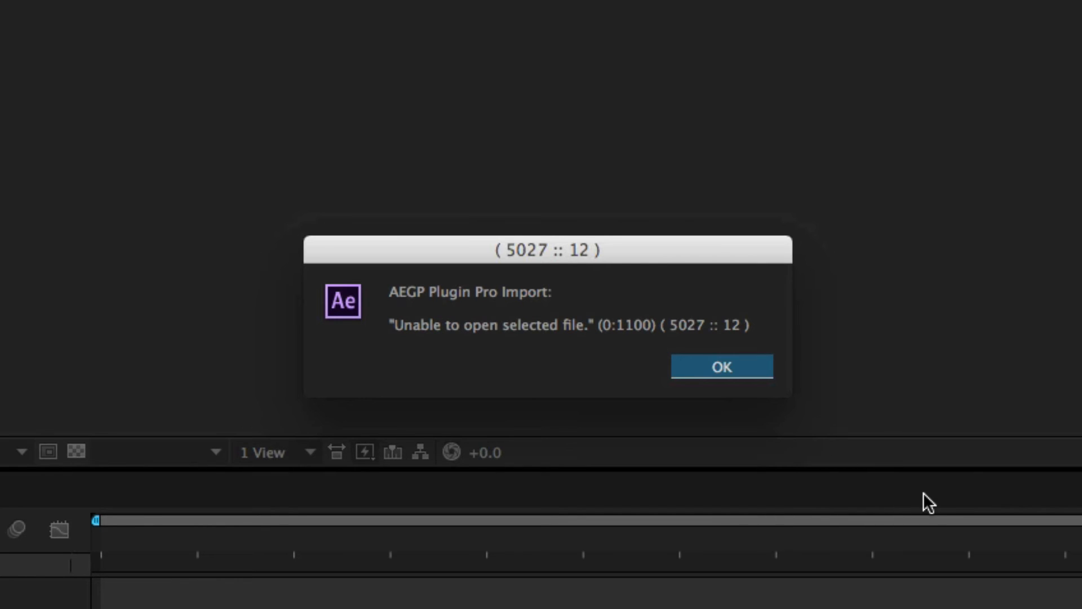
click(760, 374)
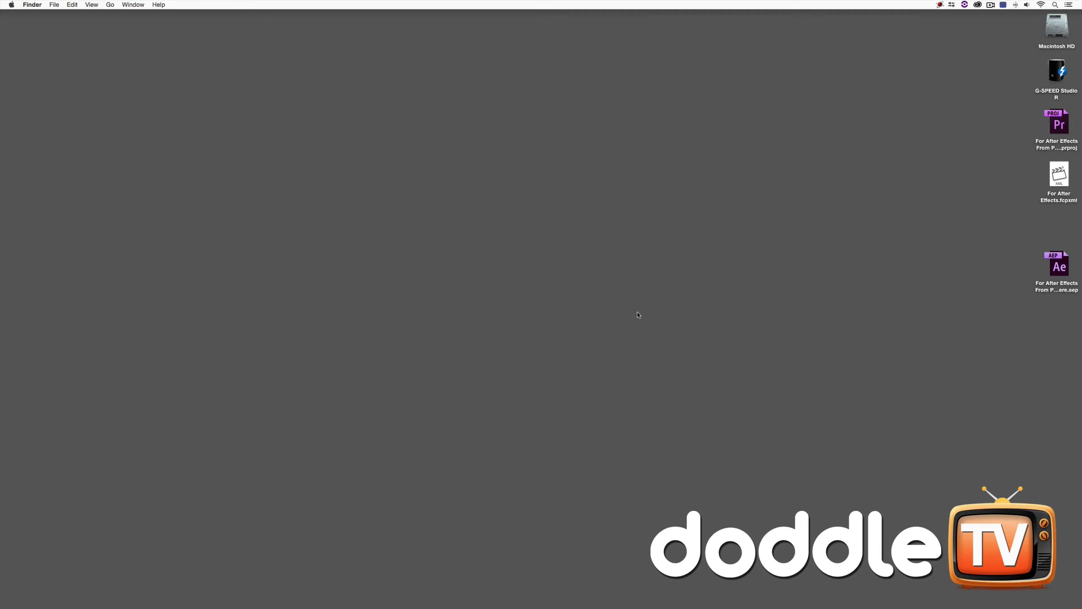
- Switch to Finder, browse from Macintosh HD to the Utilities folder and launch Project X₂7
key(super+Tab)
key(super+Tab)
key(super+Tab)
key(super+Tab)
double_click(1056, 26)
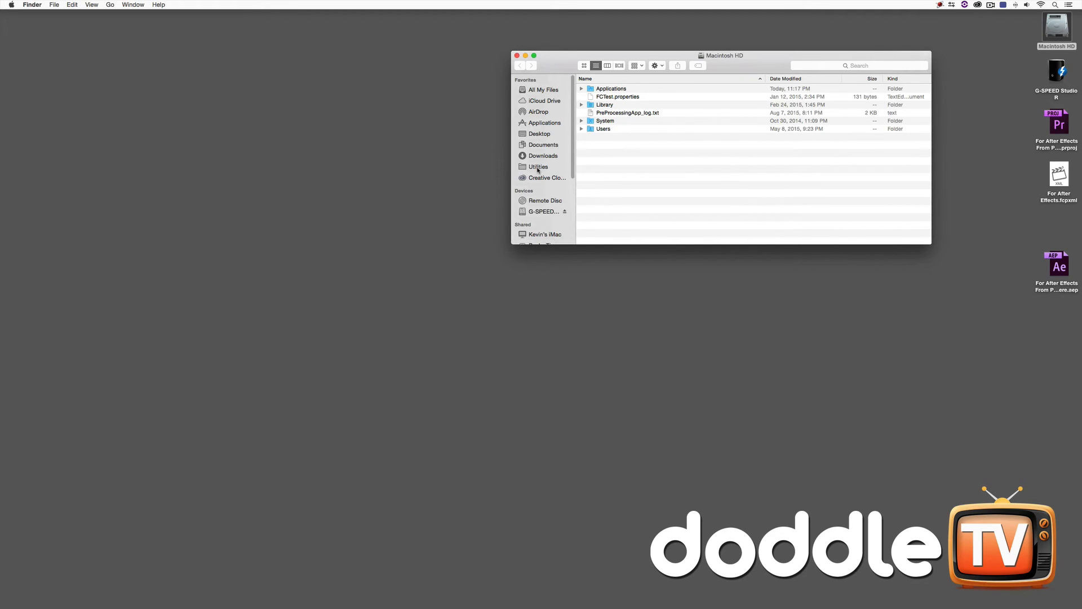
click(538, 168)
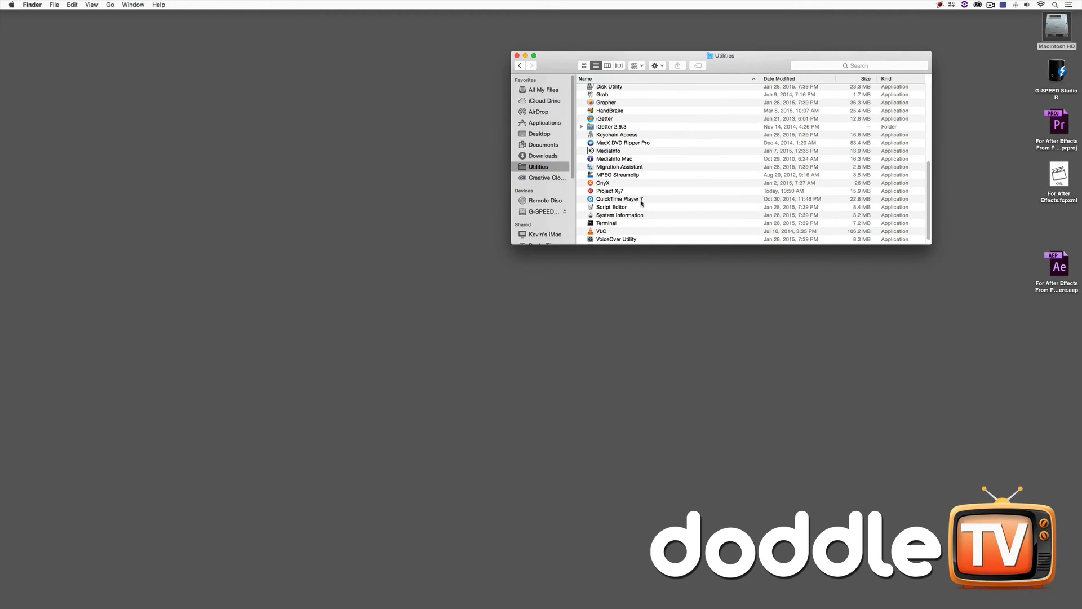
scroll(623, 198, down, 1)
double_click(608, 184)
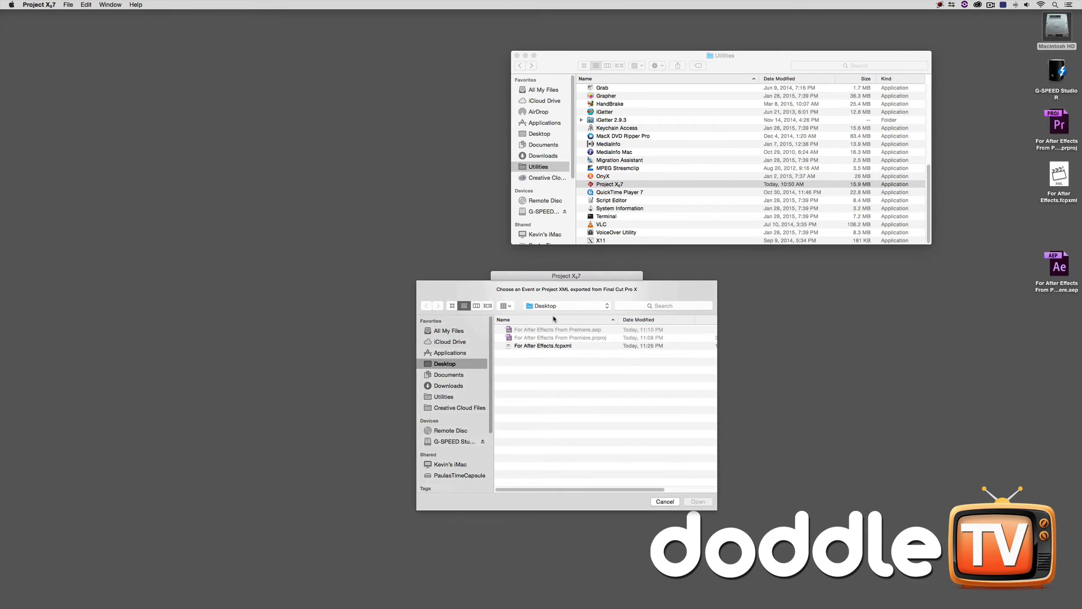
- Convert For After Effects.fcpxml with the Video role and all clips, saving it as For After Effects X₂7 on the Desktop
click(547, 347)
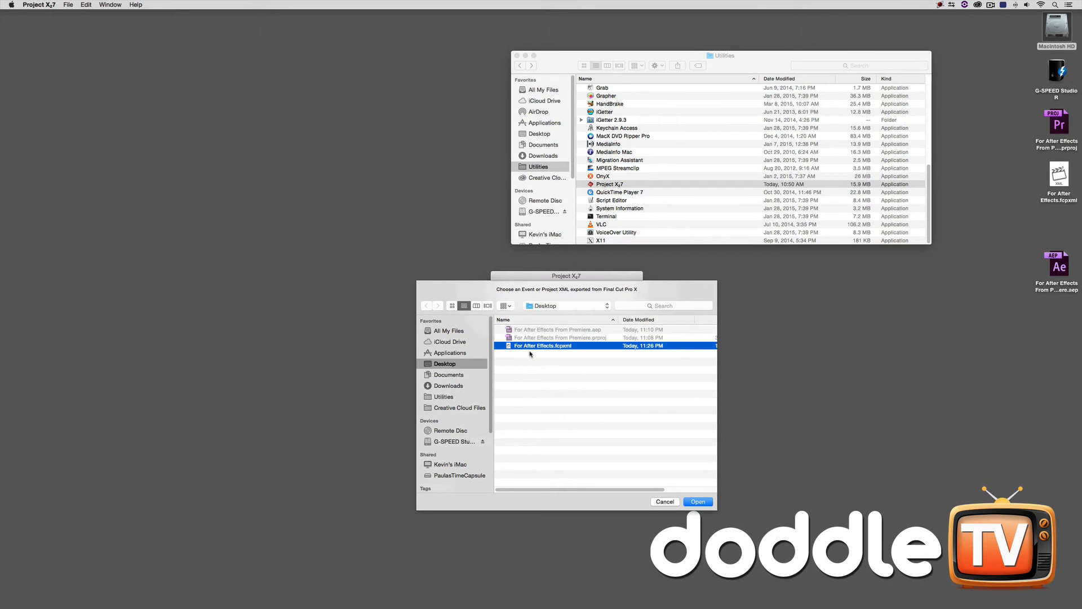
click(698, 501)
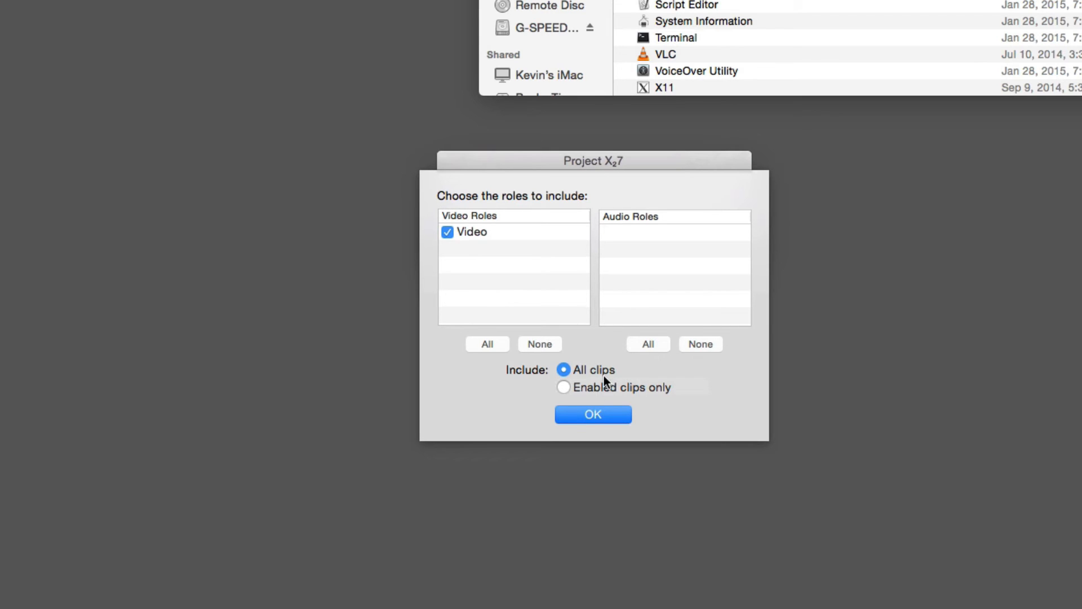
click(601, 412)
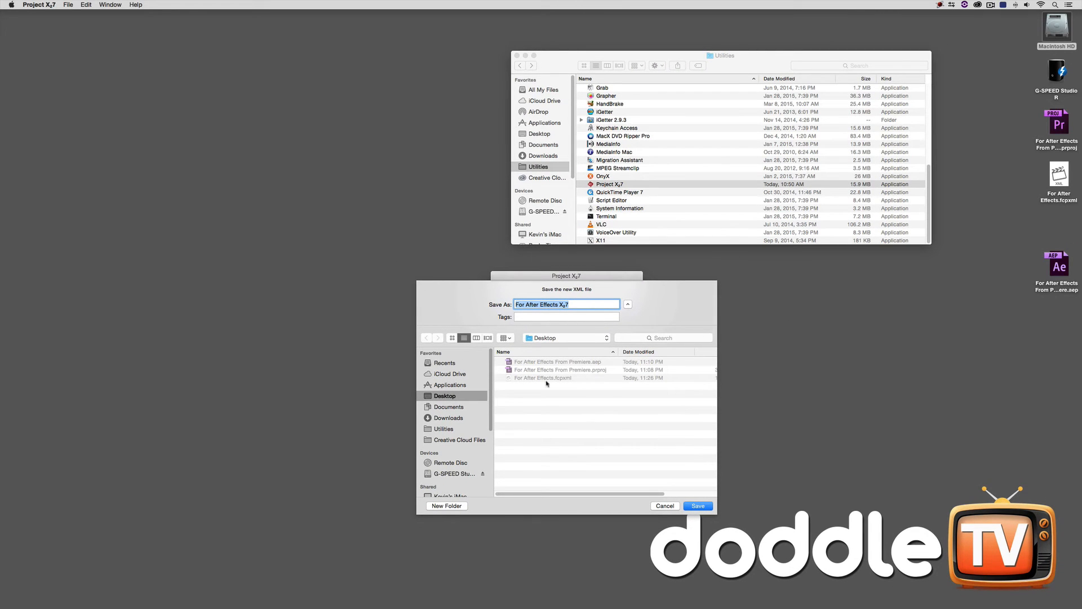
click(702, 506)
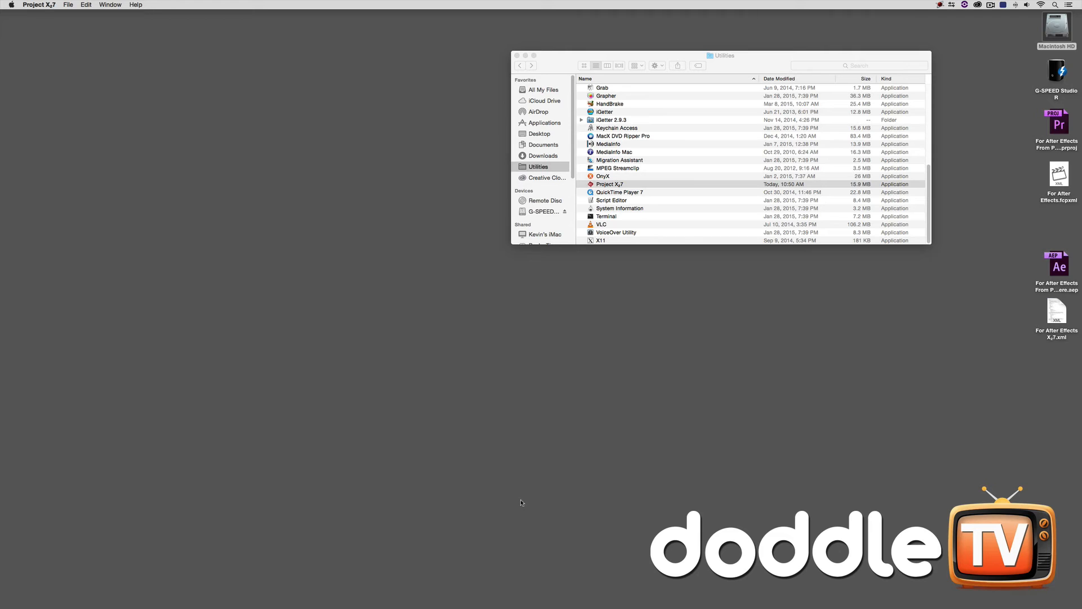
- Switch to After Effects and import For After Effects X₂7.xml from the Desktop with Pro Import After Effects
key(super+Tab)
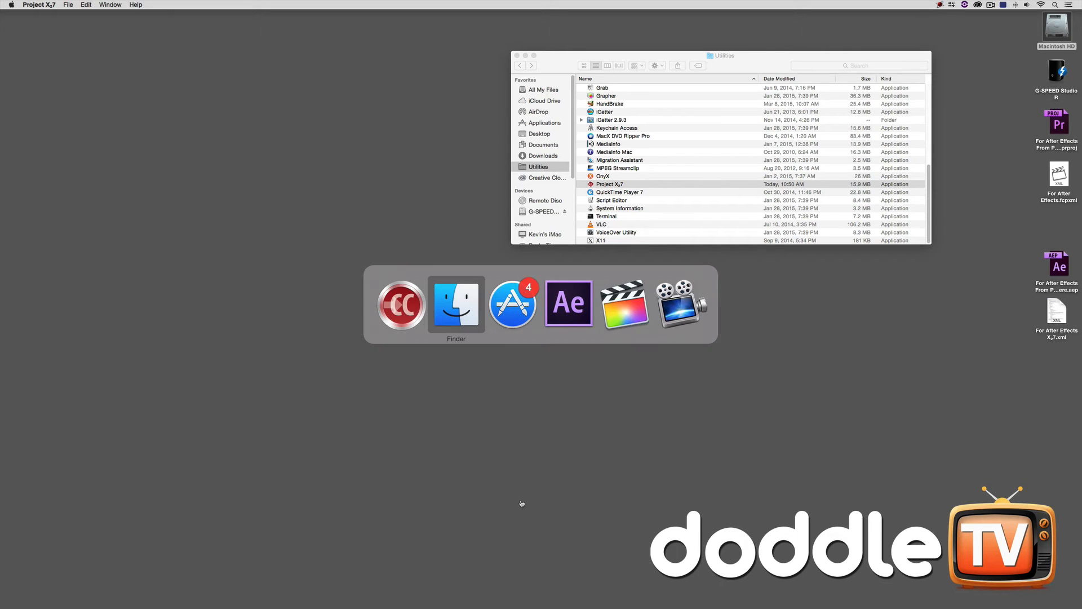
key(super+Tab)
key(super+Tab)
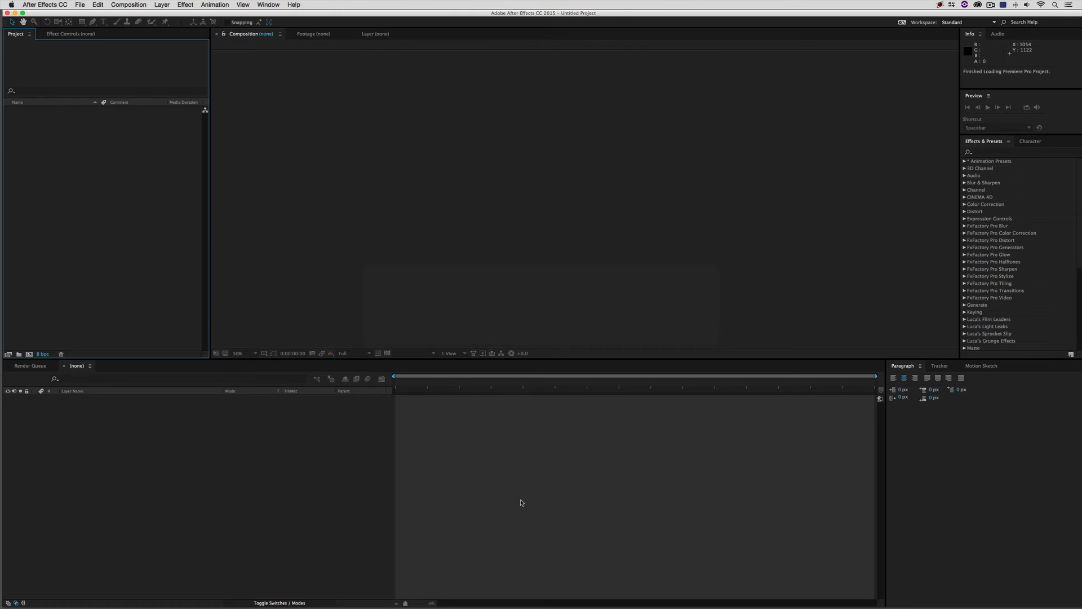
right_click(114, 173)
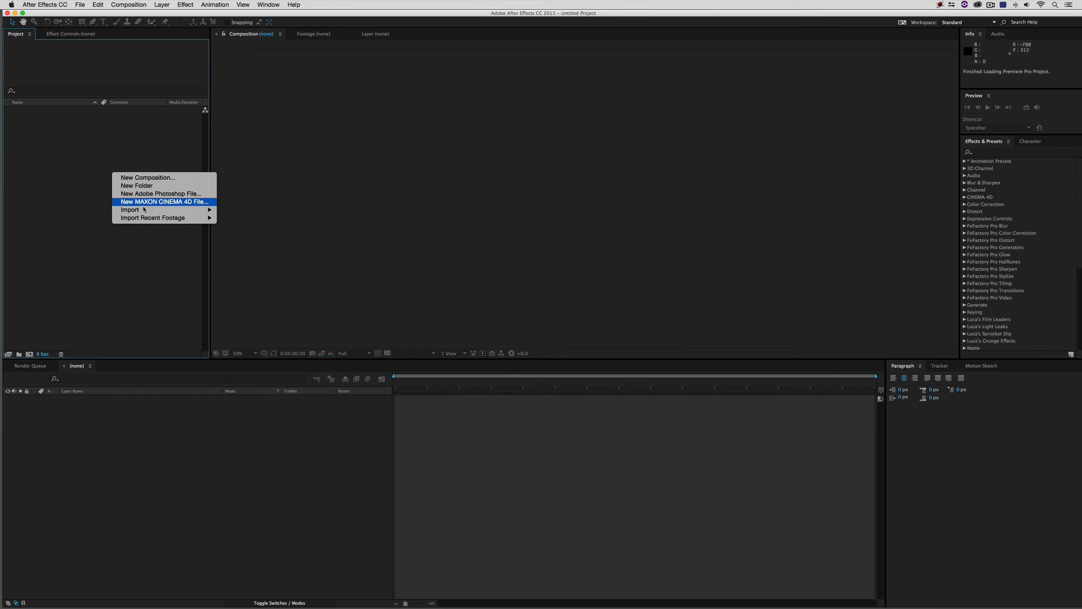
mouse_move(144, 213)
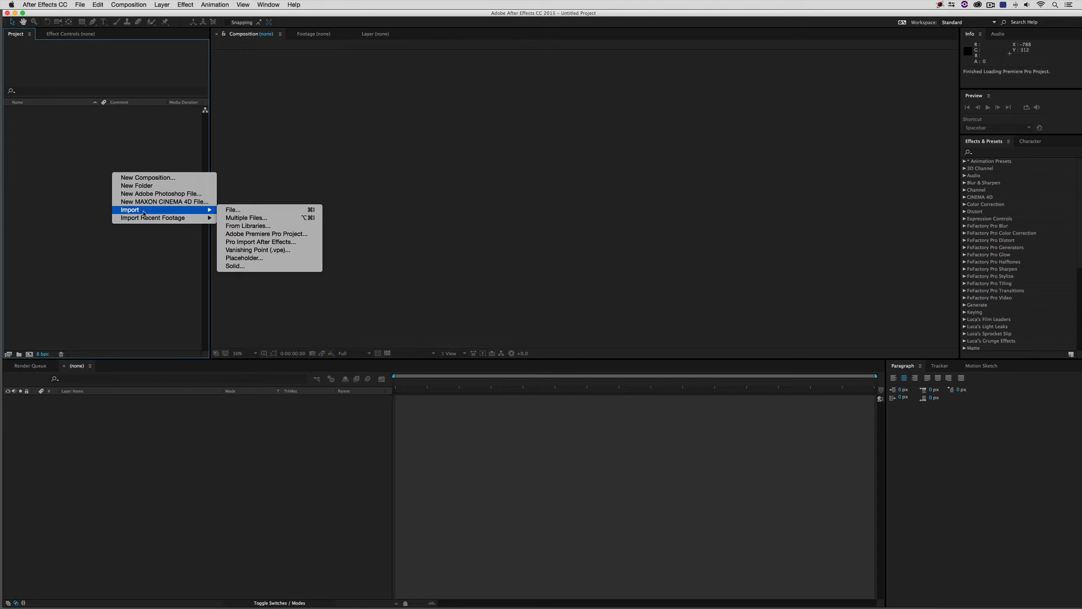
click(307, 242)
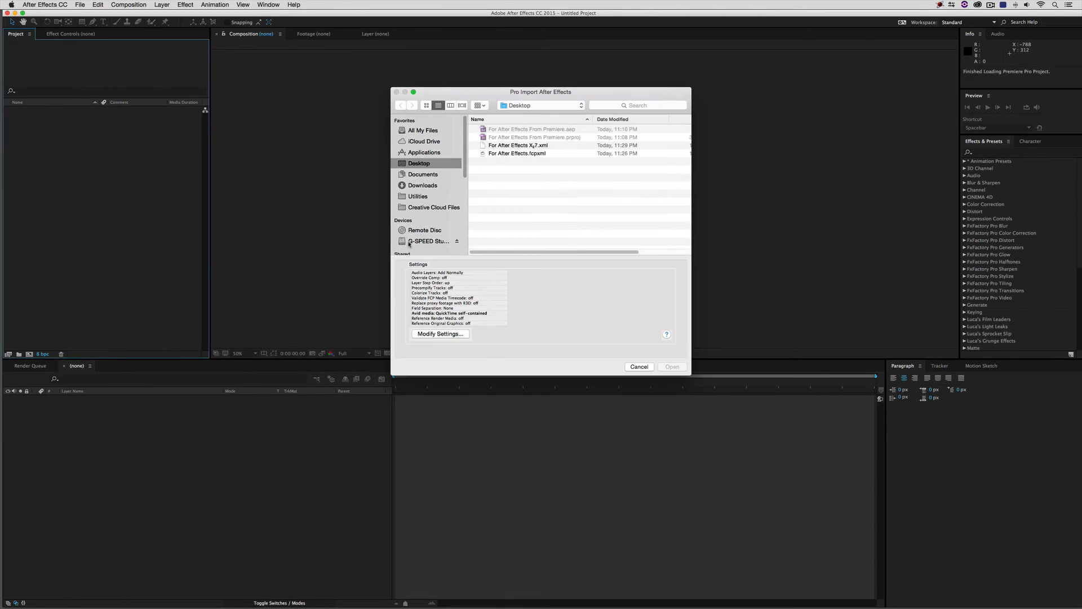
click(522, 147)
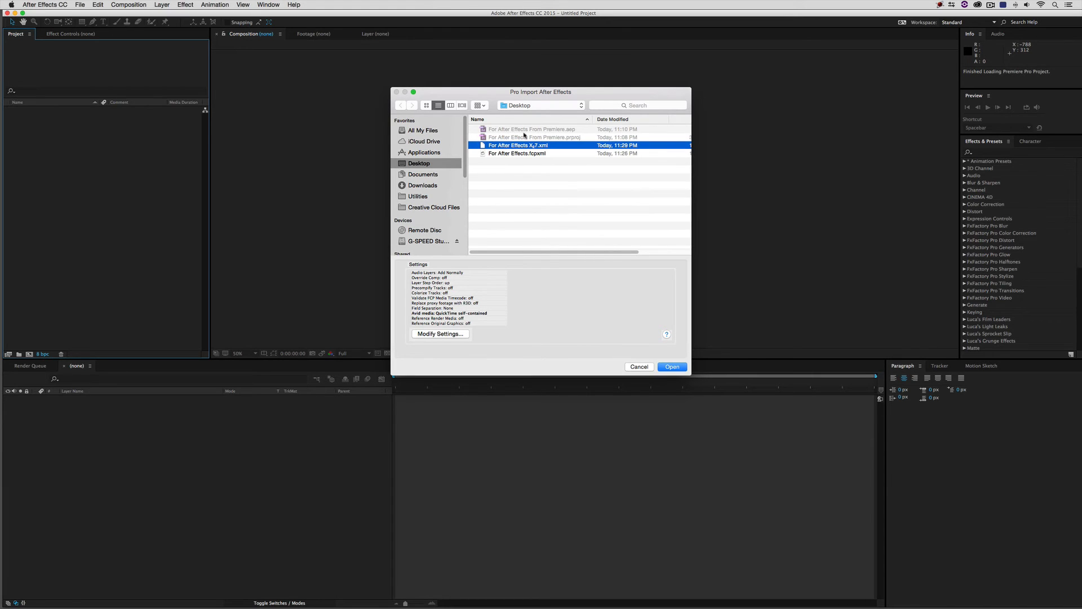
click(672, 367)
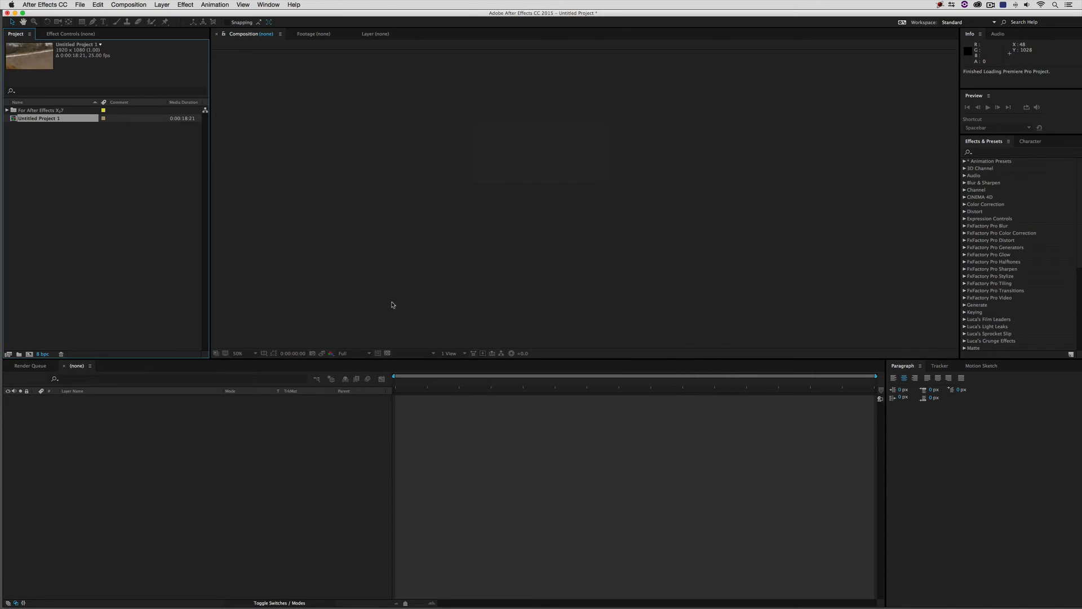
- Open the imported Untitled Project 1 composition and scrub its timeline to about 0:00:09:17
double_click(54, 124)
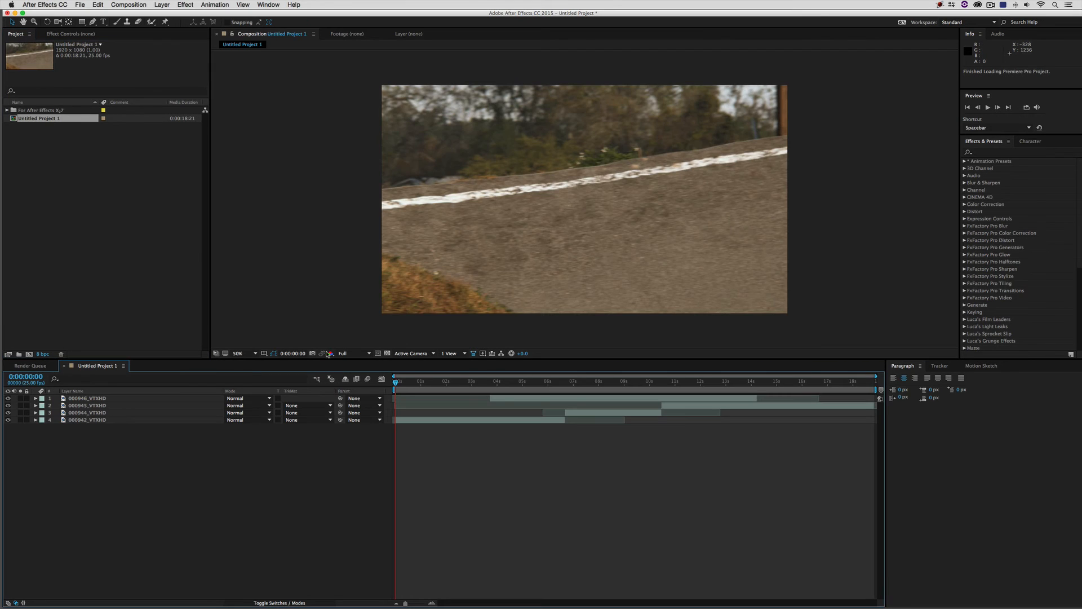
drag(427, 386, 641, 402)
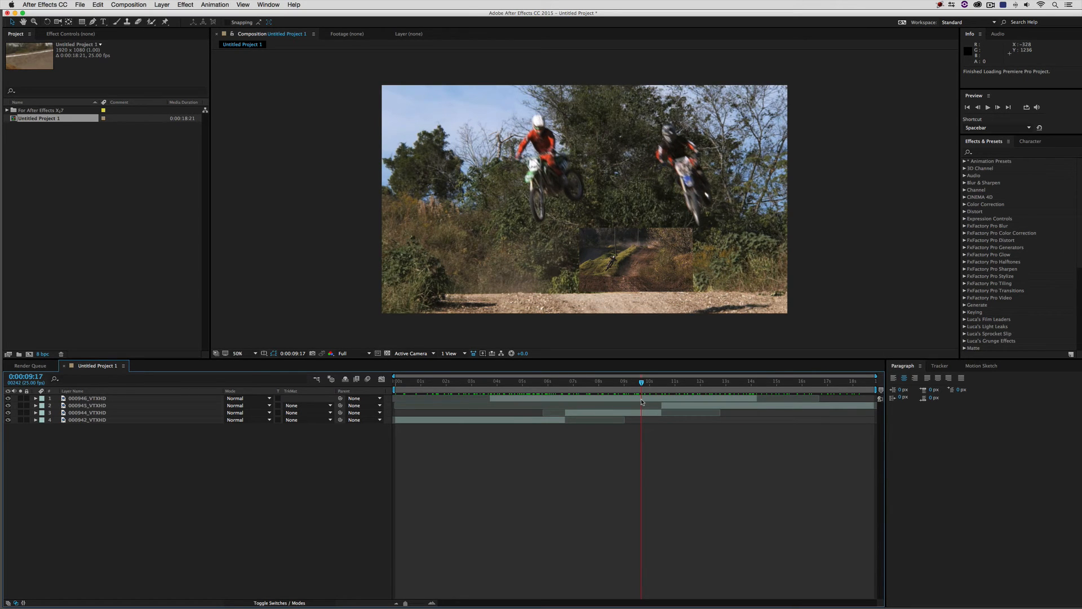
- Switch to the XtoCC page in the App Store, quit the App Store and close the Utilities folder window in Finder
key(super+Tab)
key(super+Tab)
key(super+Tab)
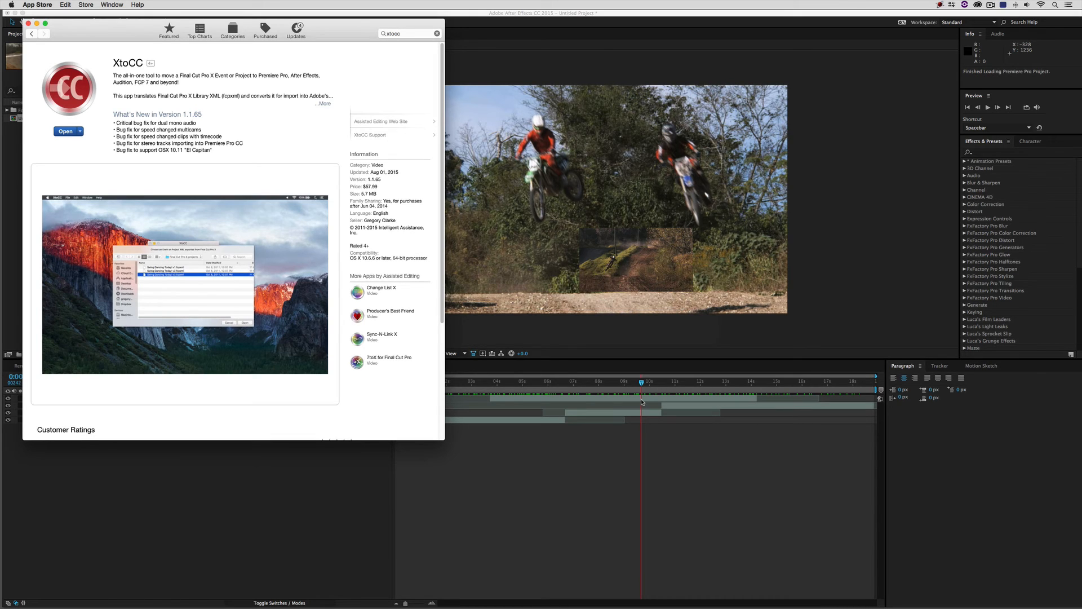
key(super+q)
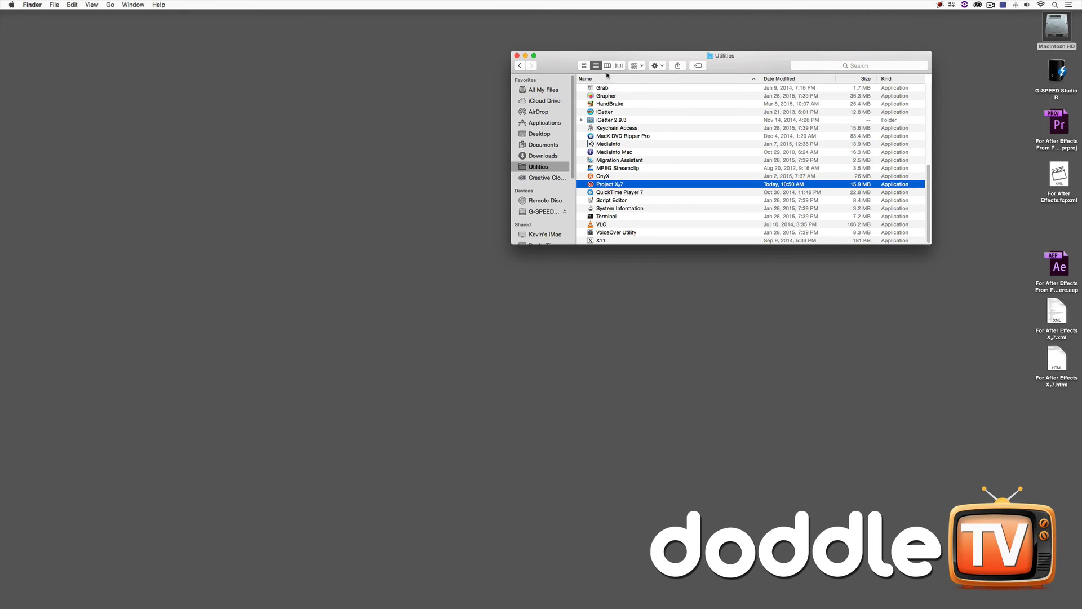
click(517, 56)
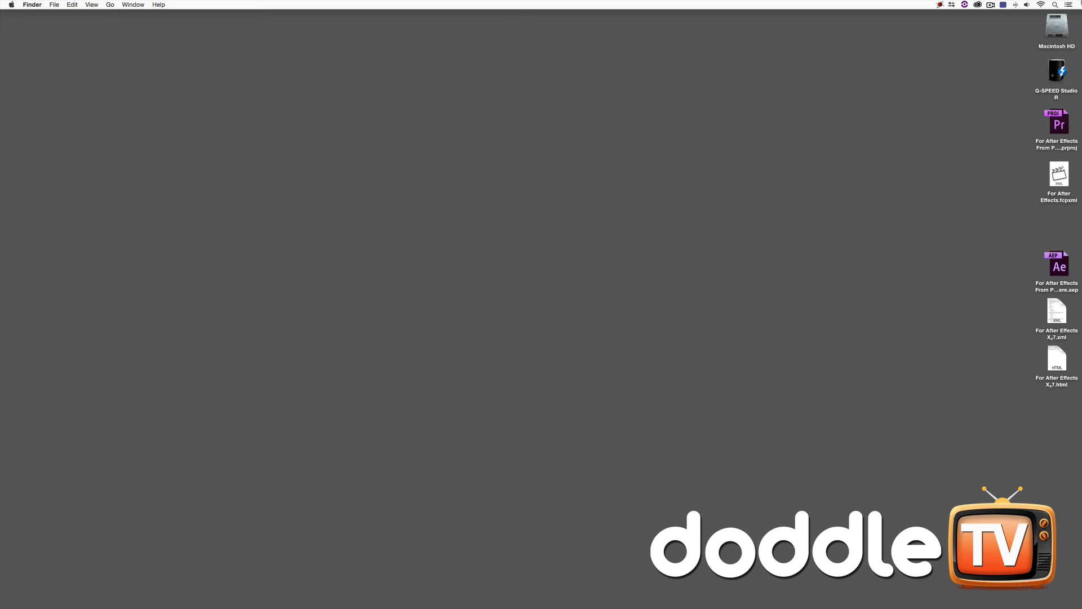
- Switch to Avid Media Composer and scrub through Untitled Sequence.01, returning the playhead to the start
key(super+Tab)
key(super+Tab)
key(super+Tab)
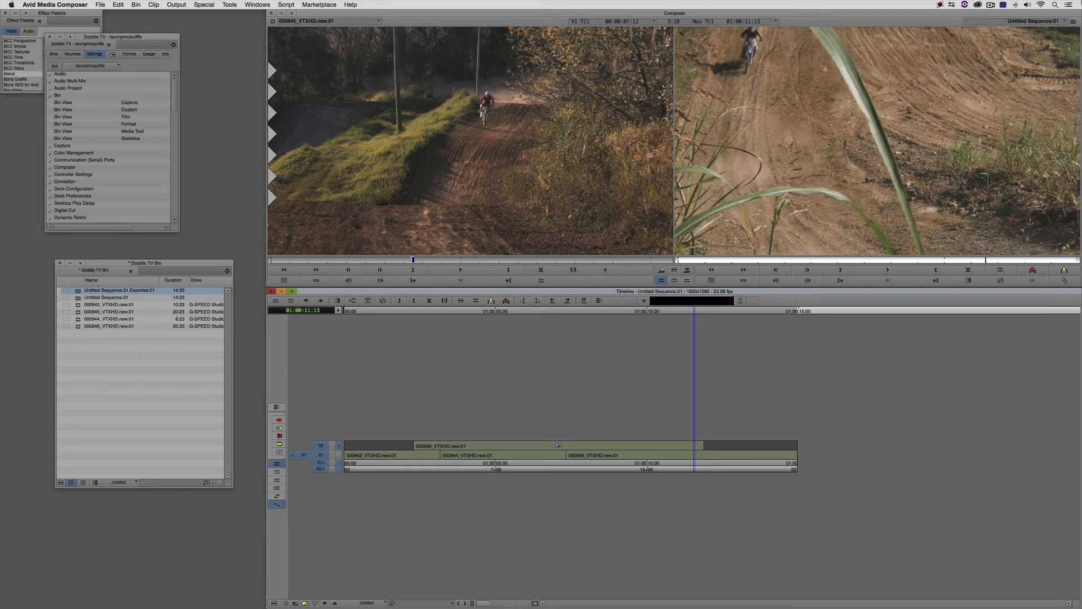
drag(391, 454, 447, 434)
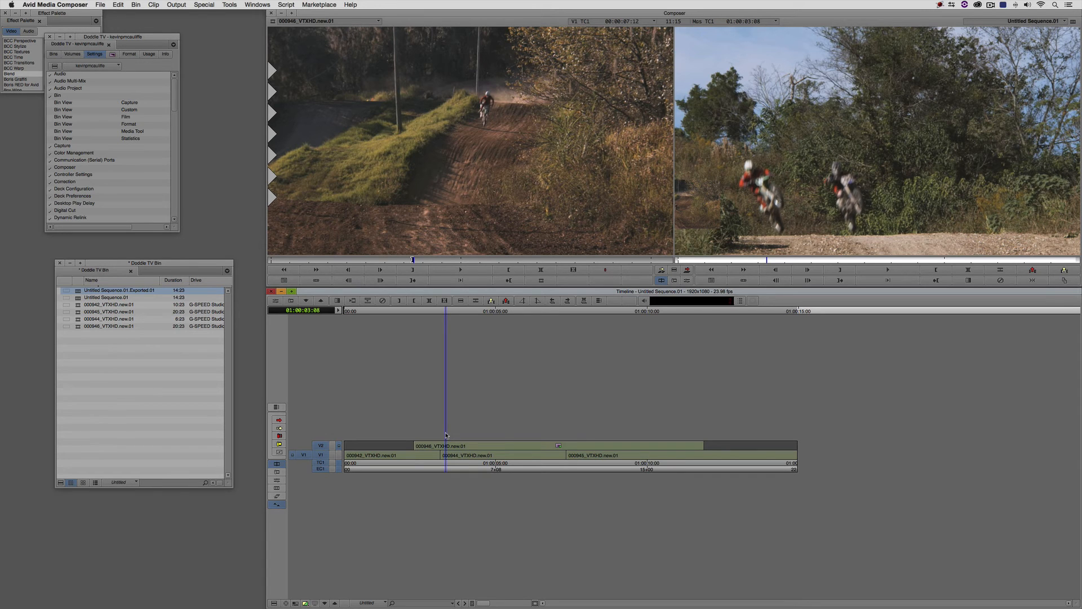
drag(445, 435, 322, 454)
- Open the sequence's AAF export options, enable Use Marks, and save the configuration as an export setting named For AE Exports
right_click(767, 158)
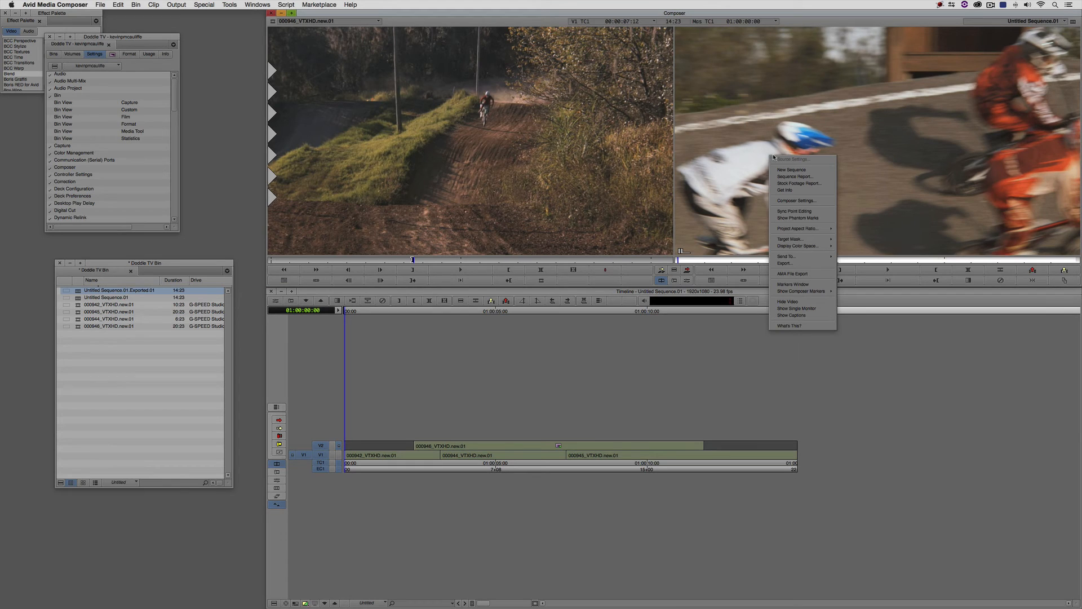
click(793, 262)
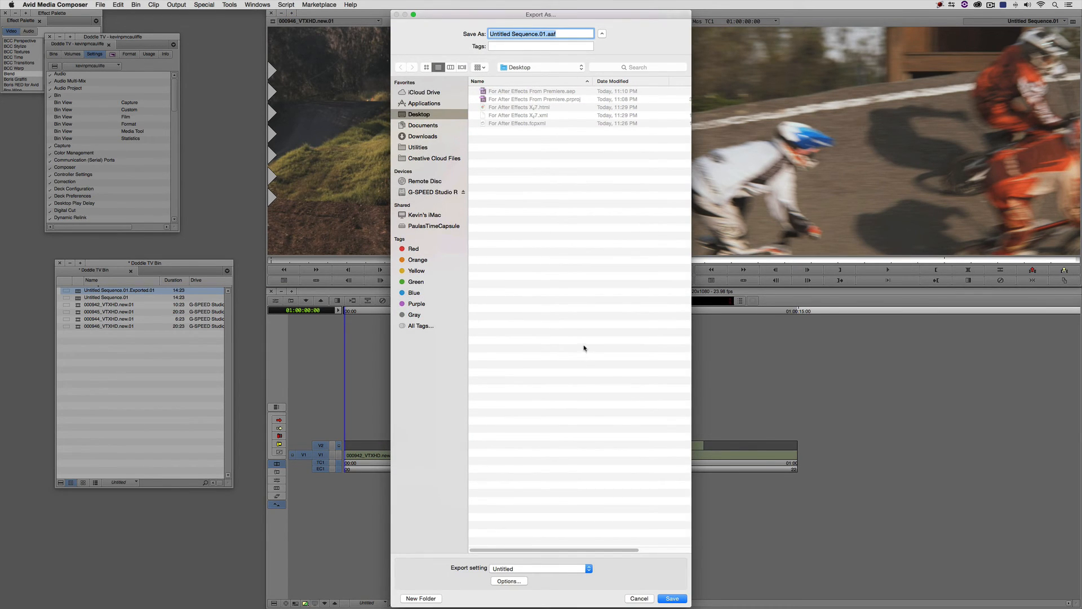
click(509, 580)
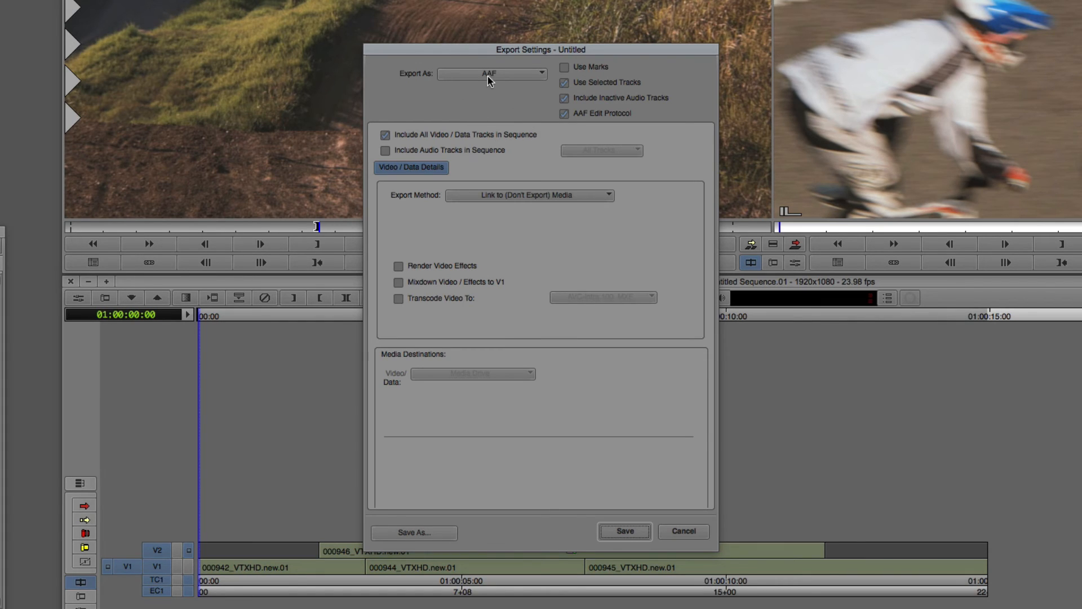
click(591, 68)
click(421, 529)
text(For AE Exports)
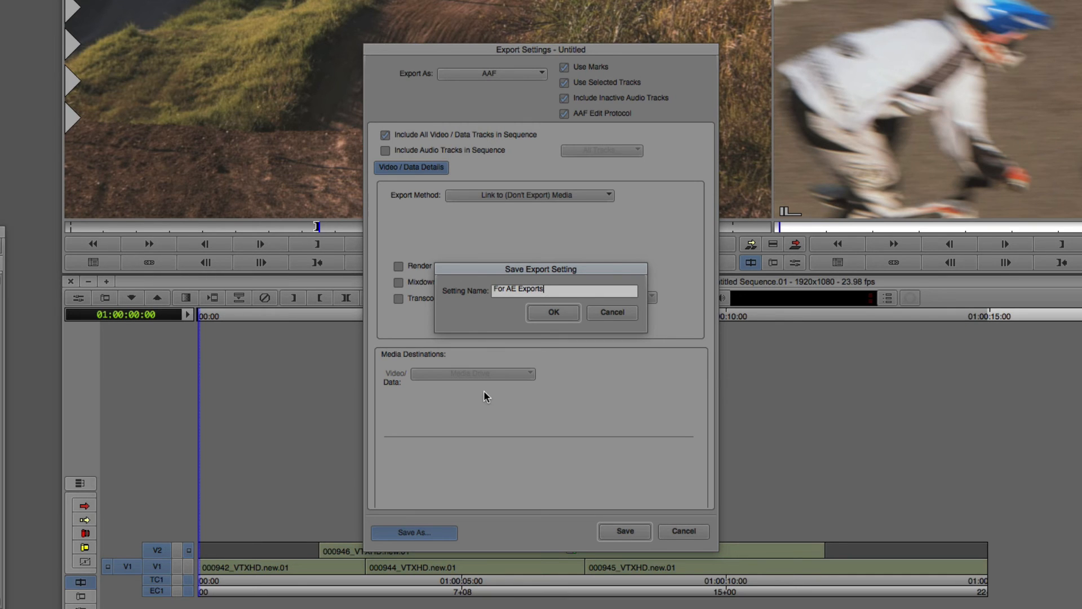
key(Return)
click(625, 530)
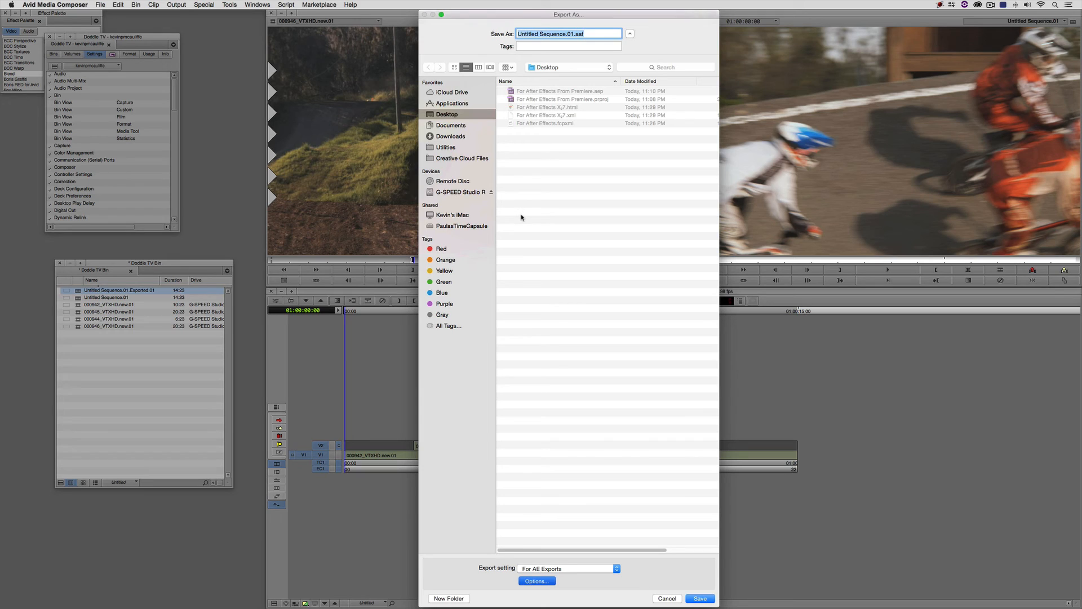
- Name the AAF export From Avid Media Composer and save it to the Desktop
text(From Avid EM)
key(BackSpace)
key(BackSpace)
text(Meeia Composer)
click(700, 598)
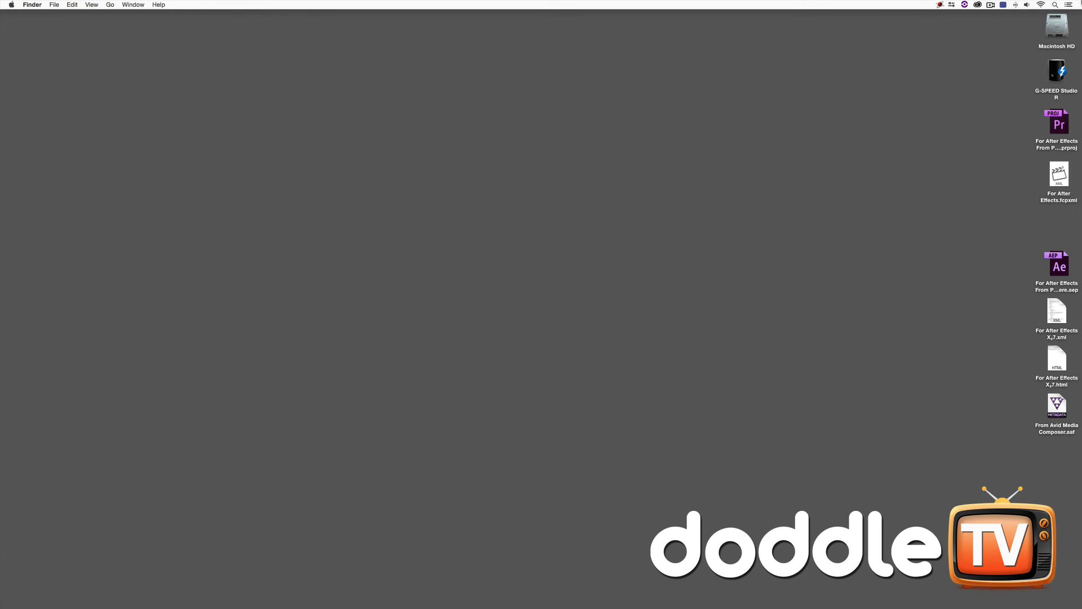
- Switch to After Effects and import From Avid Media Composer.aaf from the Desktop with Pro Import After Effects
key(super+Tab)
key(super+Tab)
key(super+Tab)
key(super+Tab)
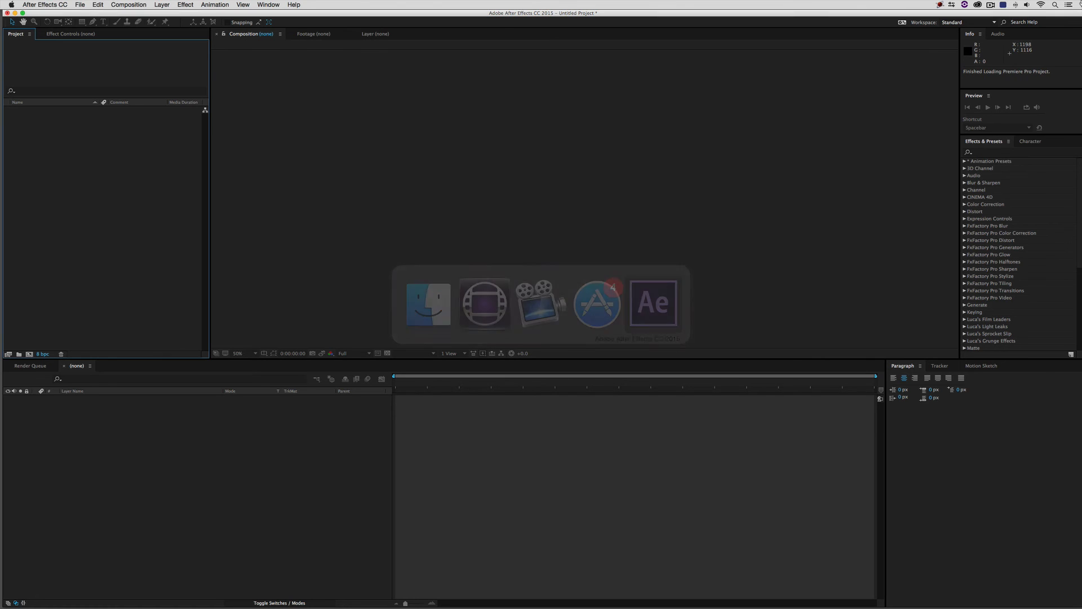
click(81, 4)
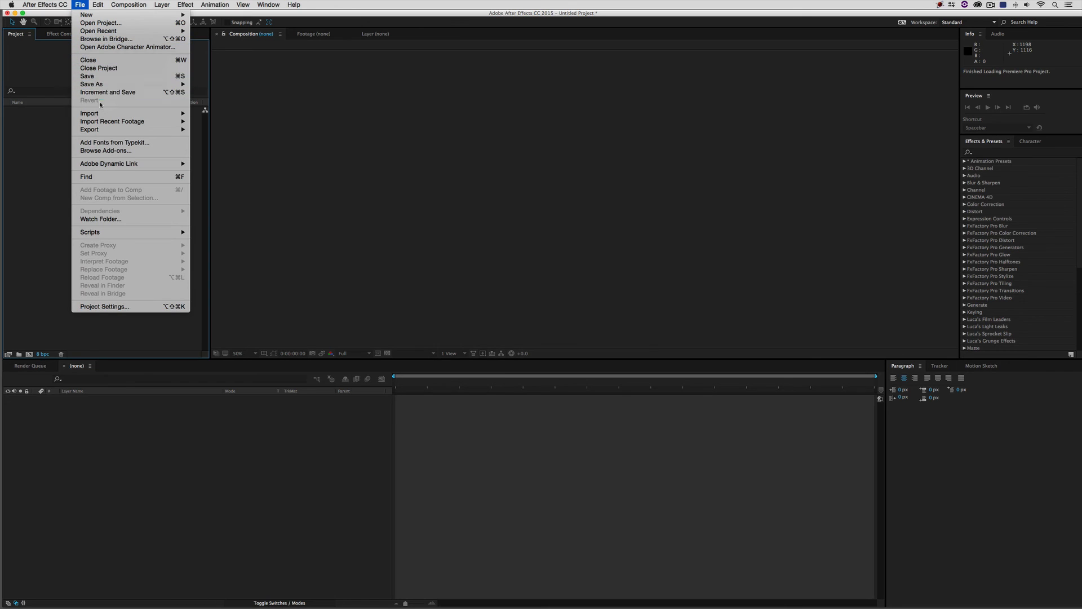
mouse_move(102, 115)
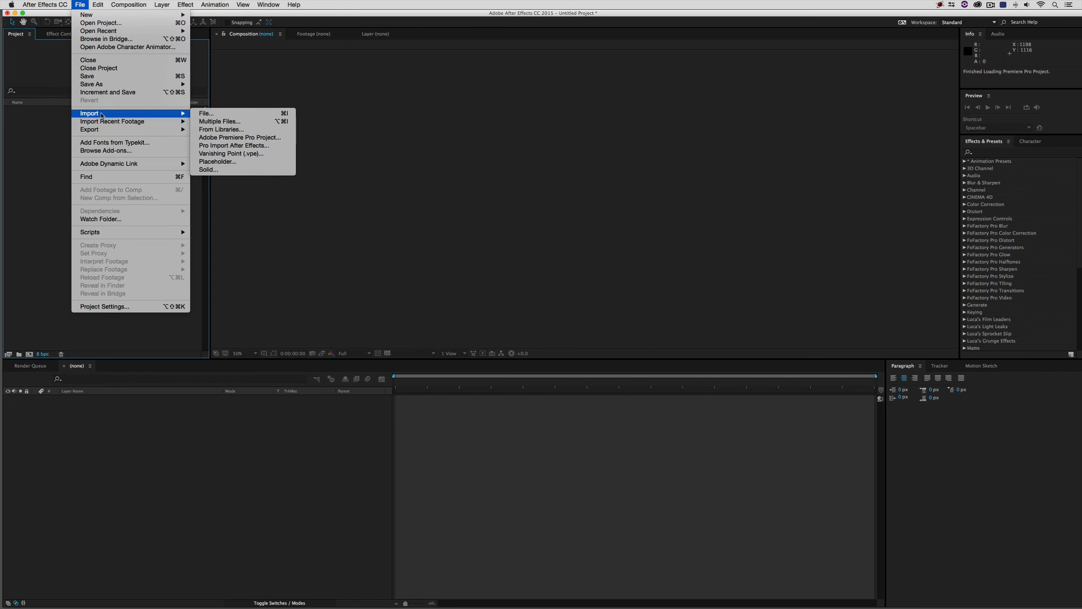
click(252, 146)
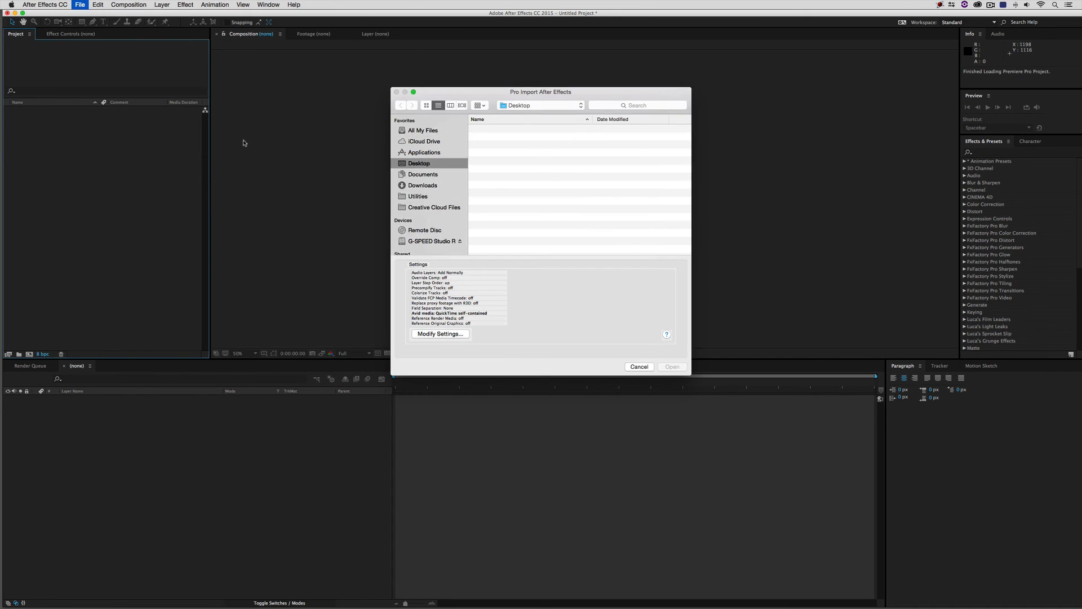
click(515, 169)
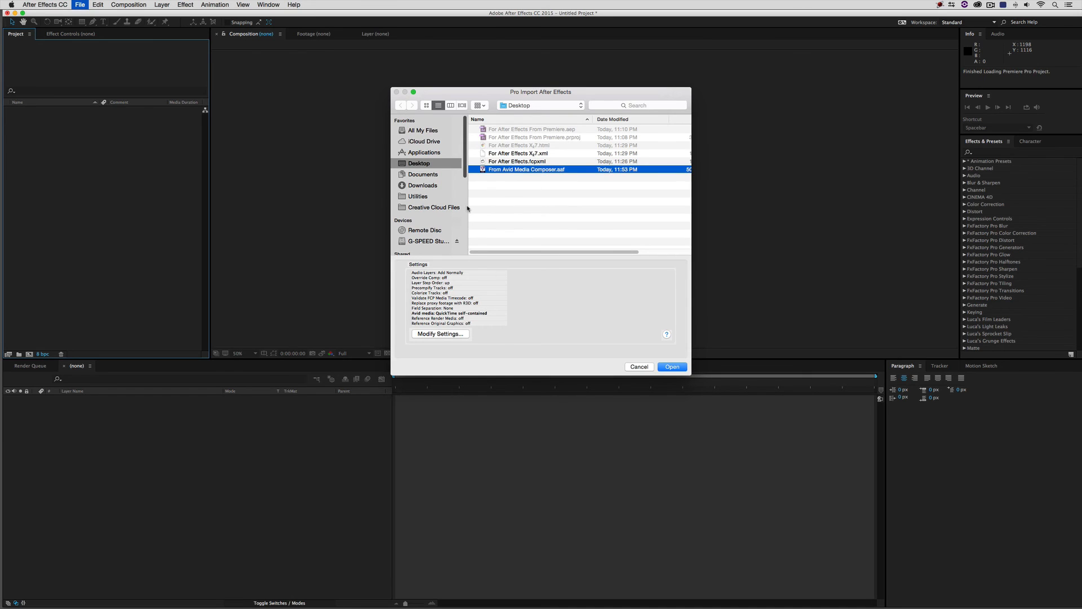
key(Return)
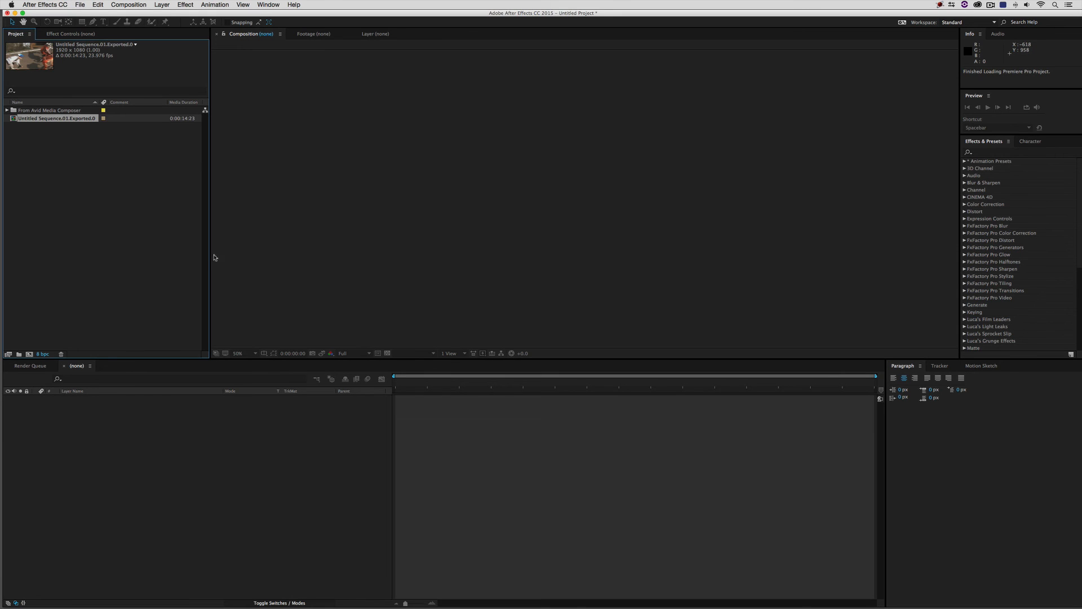
- Open the imported Untitled Sequence.01.Exported.0 composition and scrub its timeline to about 0:00:03:05
double_click(45, 118)
drag(410, 386, 498, 403)
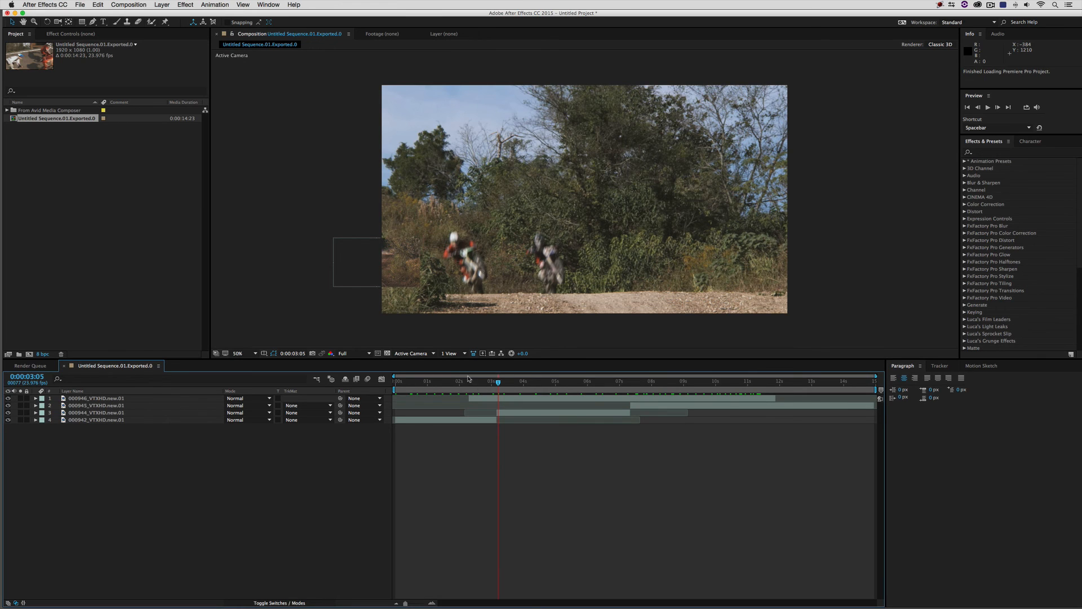
- Review Pro Import After Effects' Footage and Media settings, including the Field Separation choices, and cancel the import without changing anything
click(80, 5)
mouse_move(99, 114)
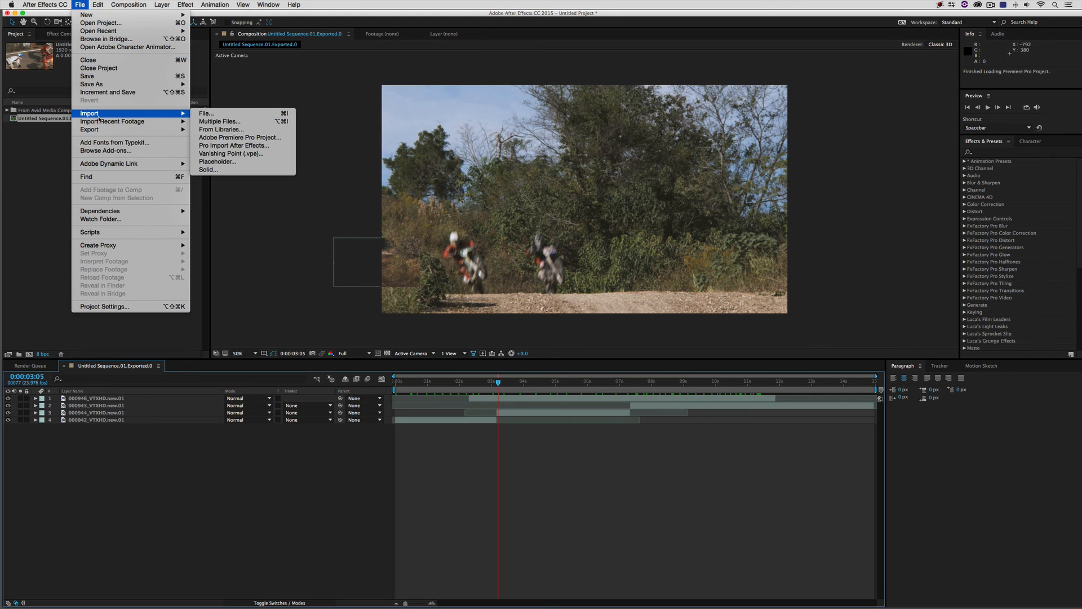
click(236, 146)
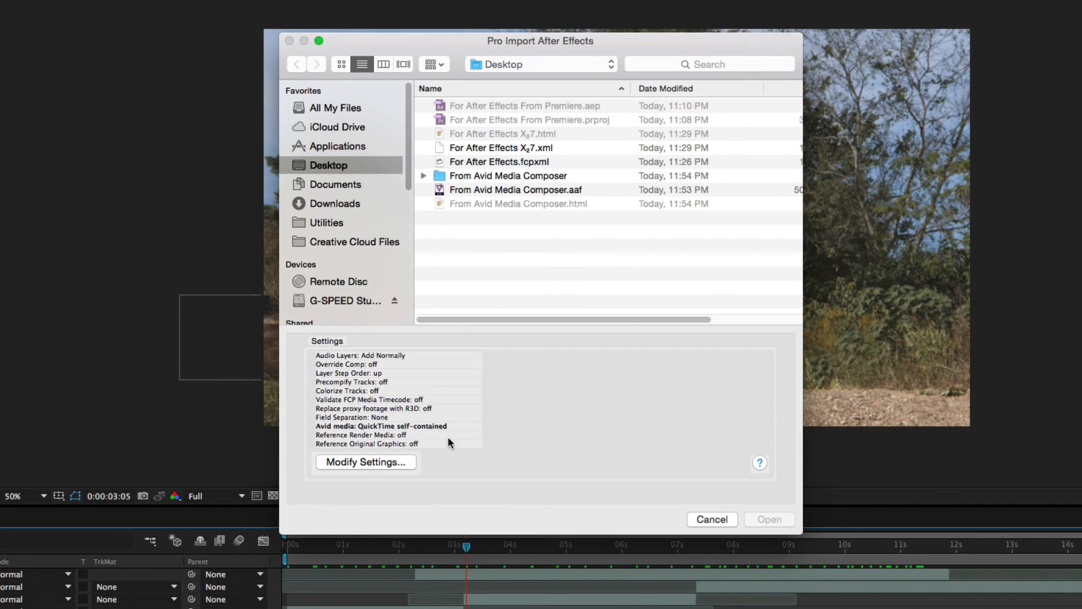
click(380, 461)
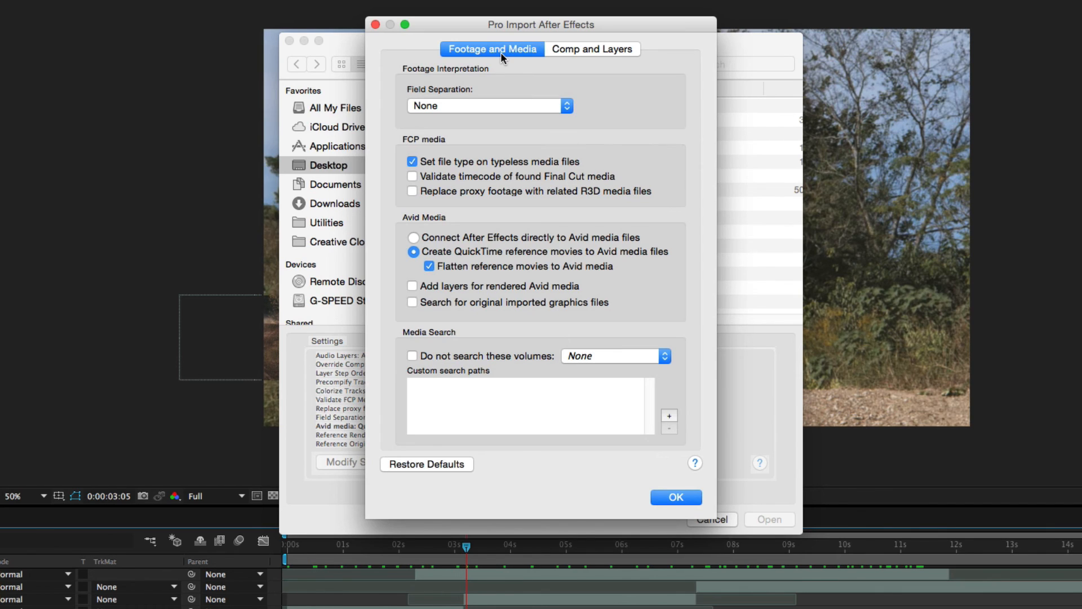
click(485, 105)
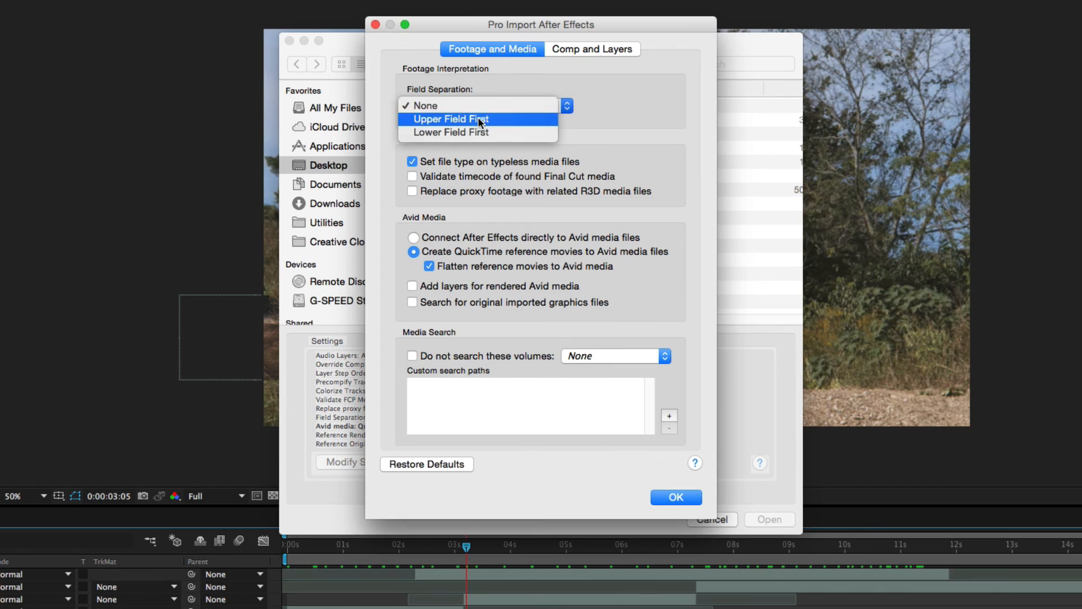
click(616, 94)
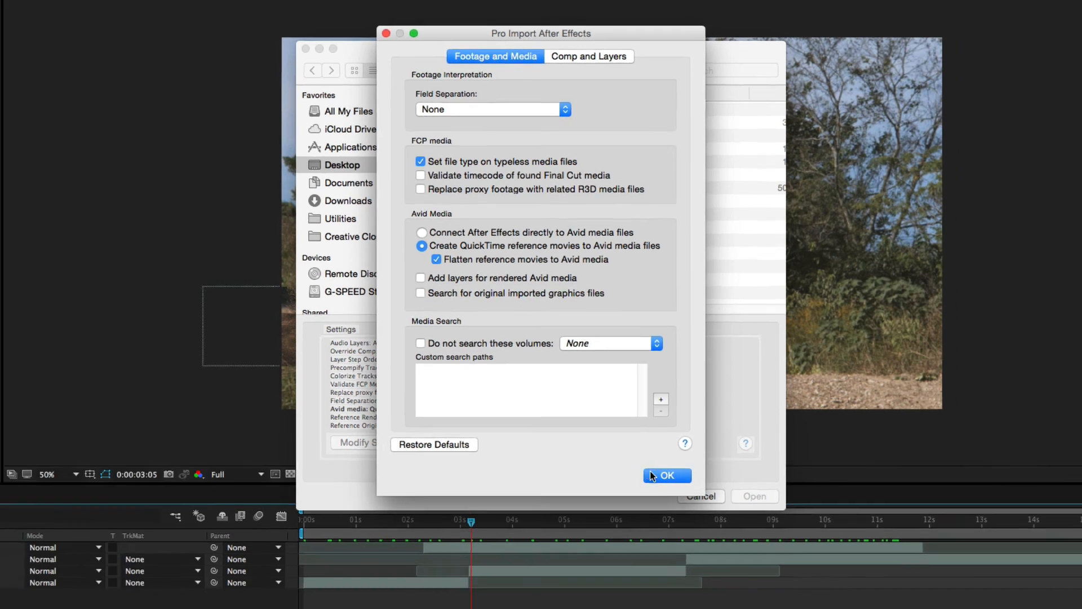
click(665, 497)
click(712, 520)
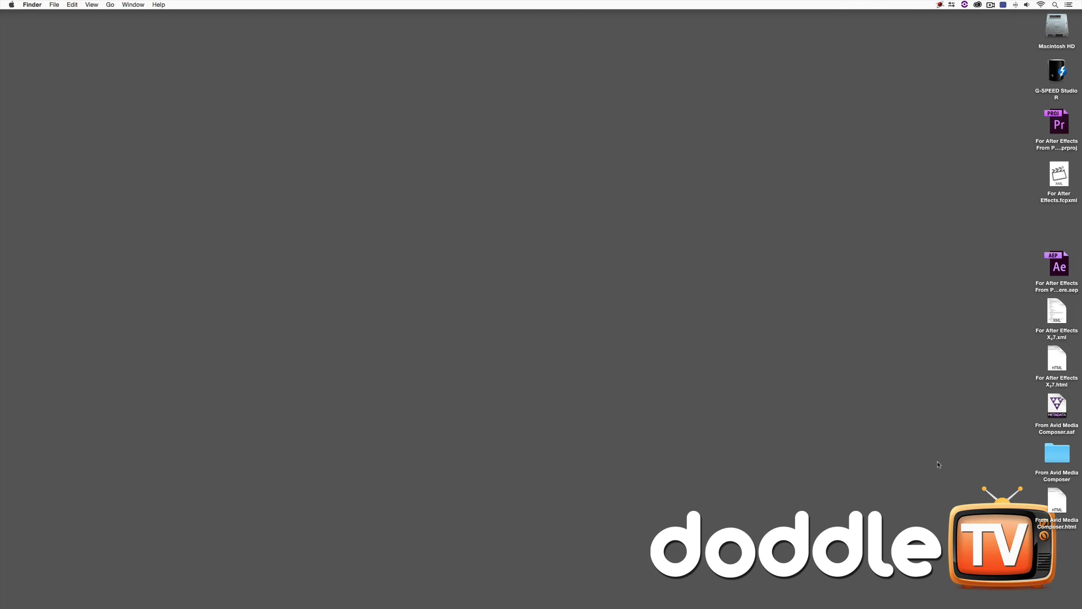
- In Finder, open the From Avid Media Composer folder, scrub through 000942_VTXV01.D1F0355CABFF5.mov in QuickTime Player 7, and close the movie
double_click(1062, 454)
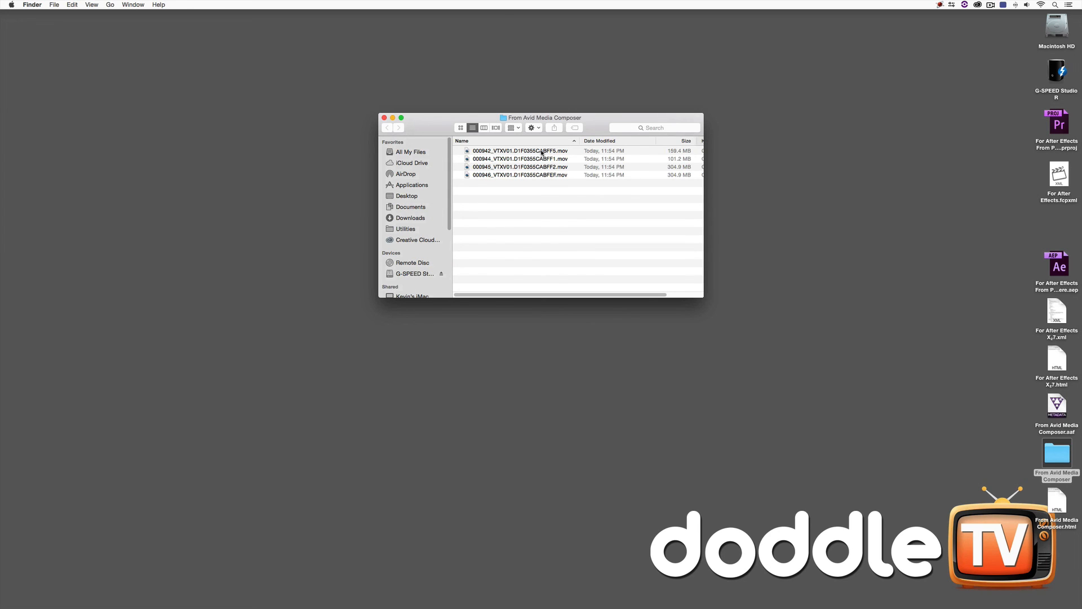
right_click(542, 152)
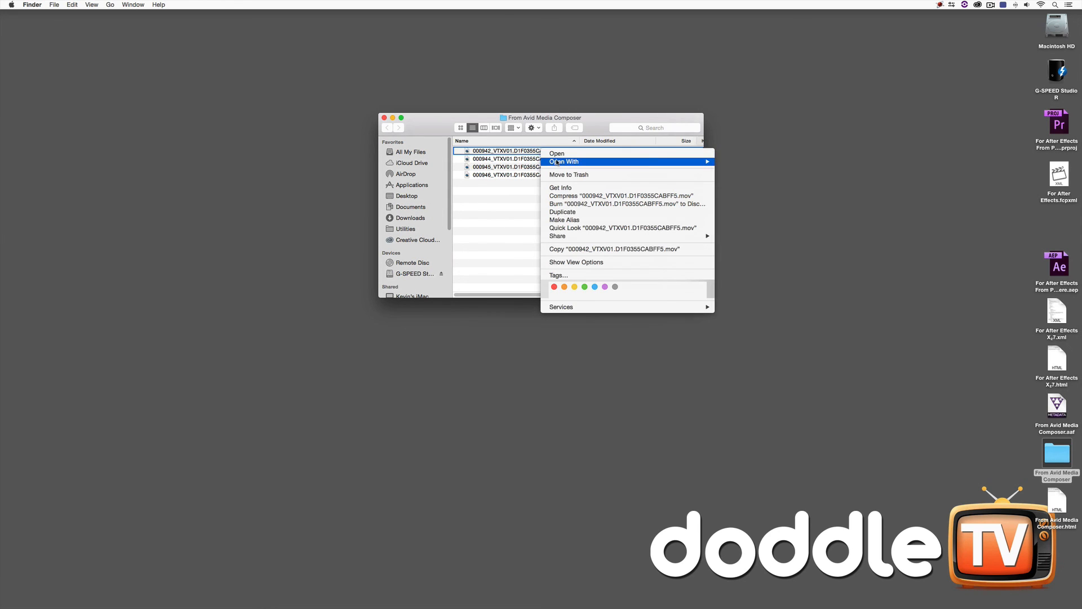
mouse_move(556, 162)
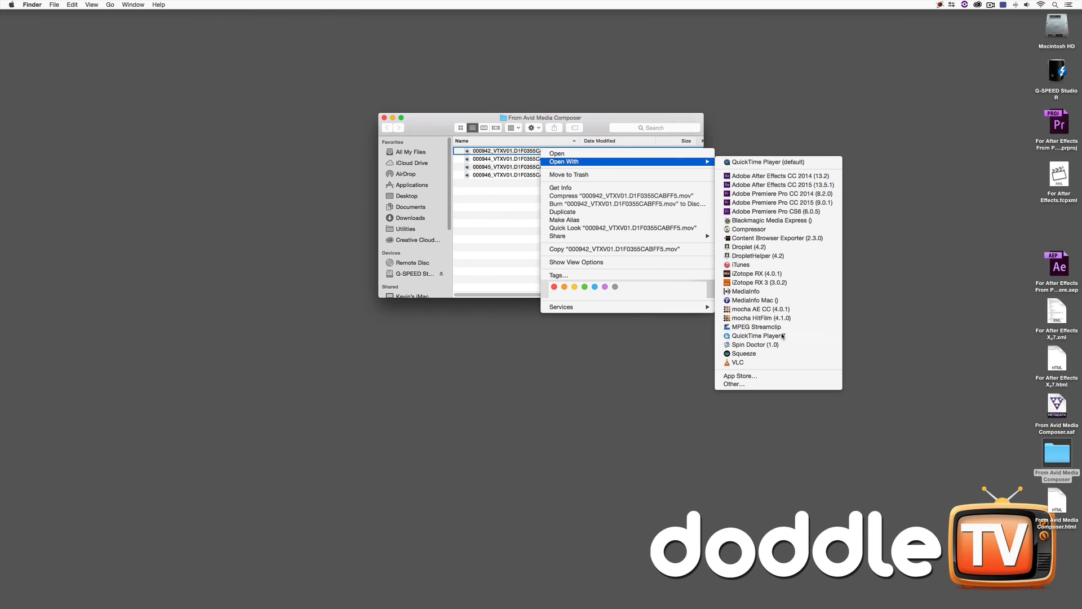
click(755, 336)
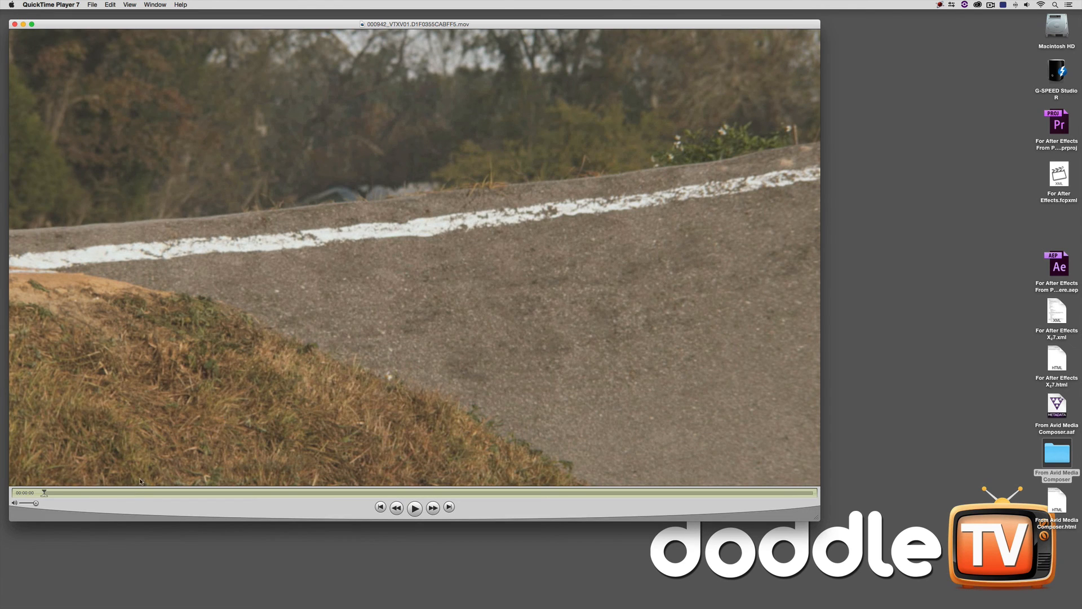
drag(137, 492, 361, 492)
click(334, 493)
click(15, 24)
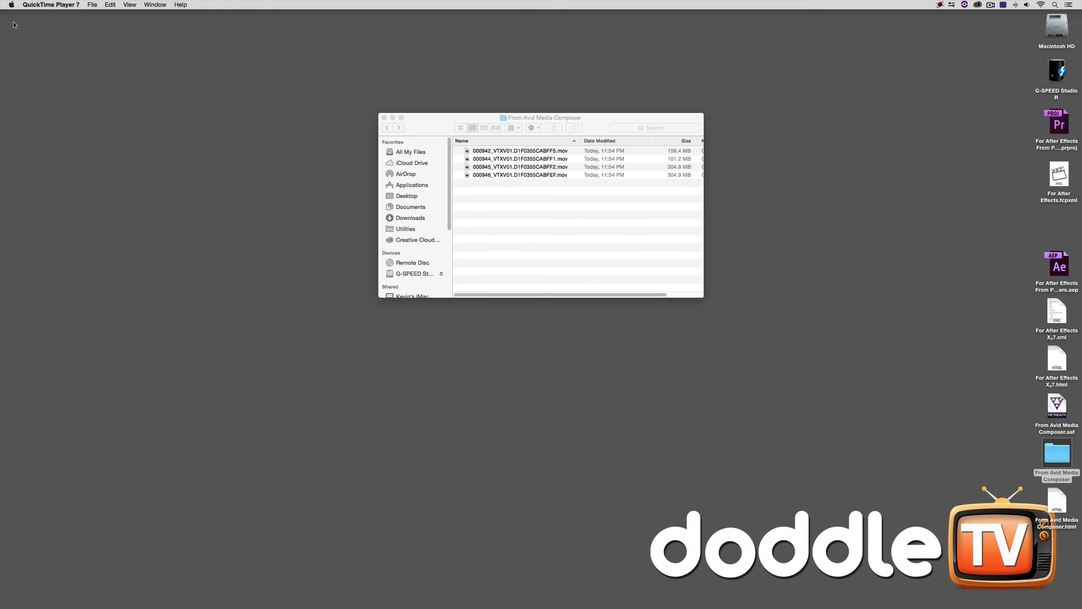
- Switch to After Effects, review Pro Import's Footage and Media and Comp and Layers settings, and cancel the import
key(super+Tab)
key(super+Tab)
key(super+Tab)
key(super+Tab)
key(super+Tab)
key(super+Tab)
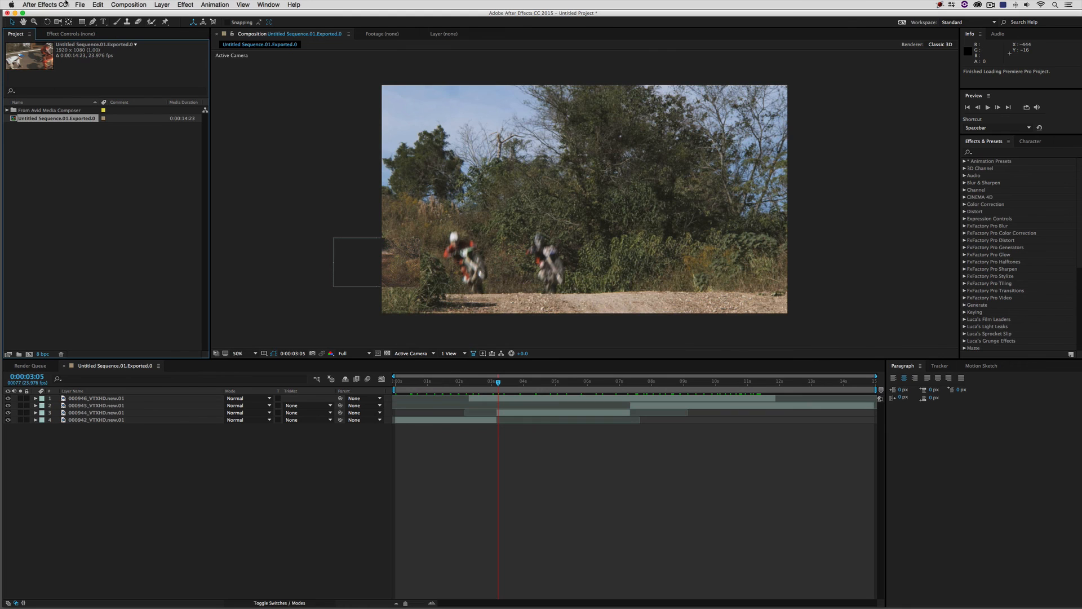
click(80, 5)
mouse_move(85, 84)
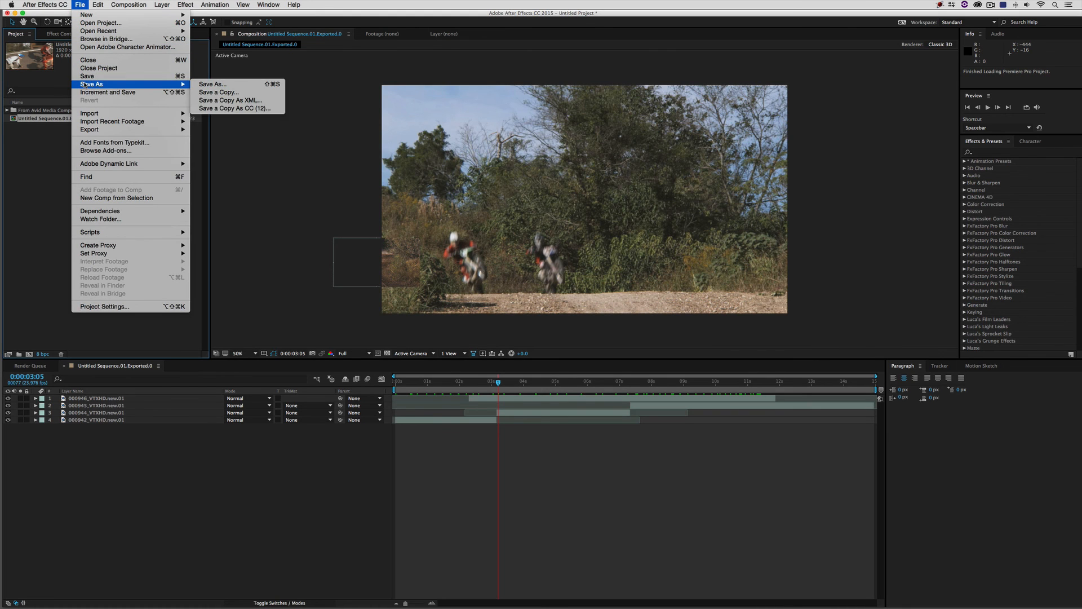
mouse_move(113, 113)
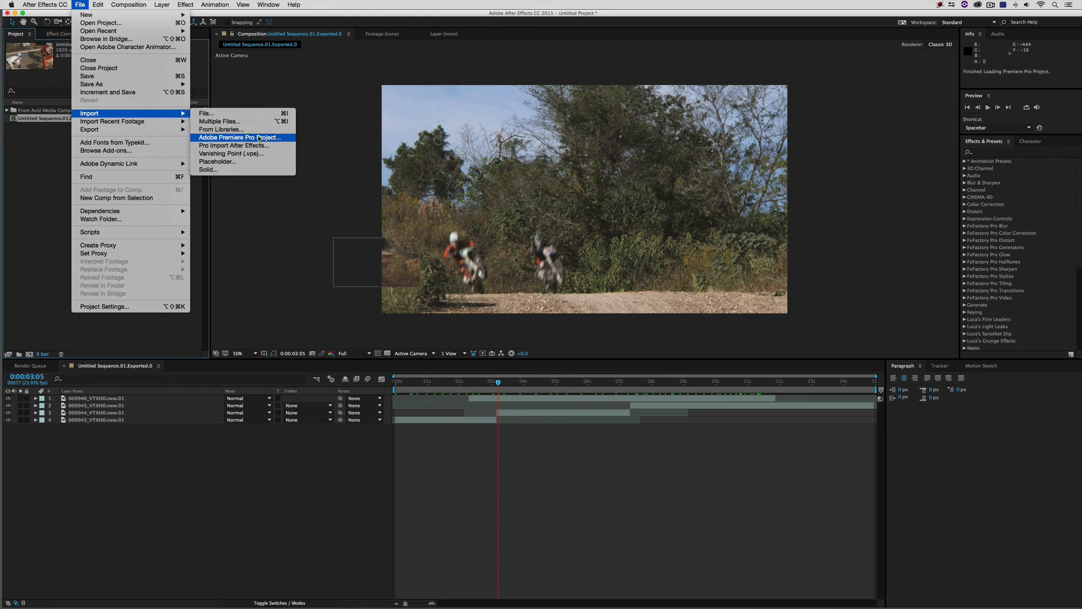
click(260, 146)
click(450, 334)
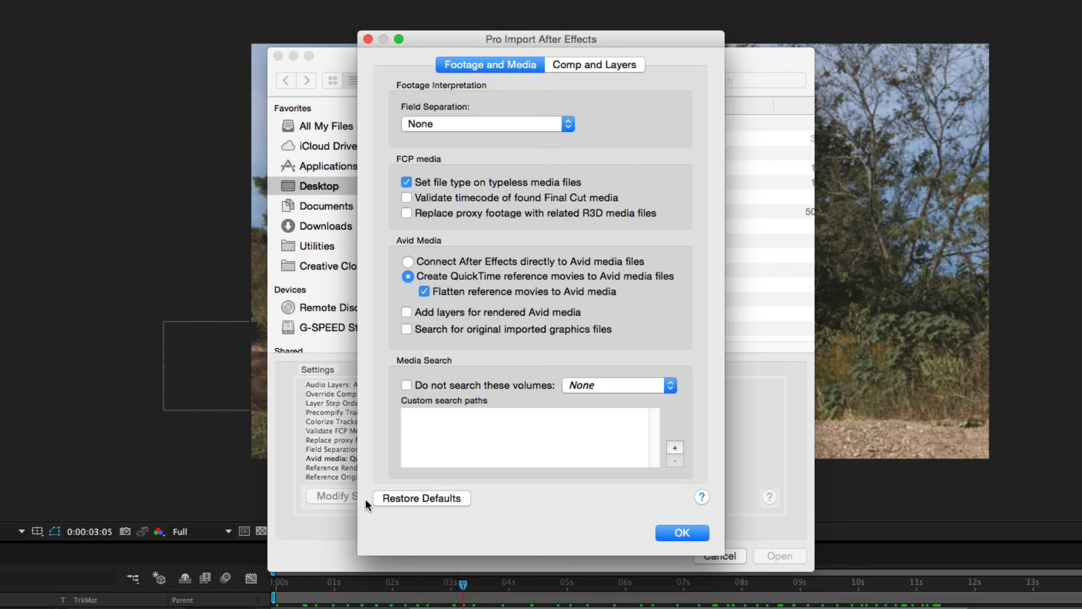
click(577, 65)
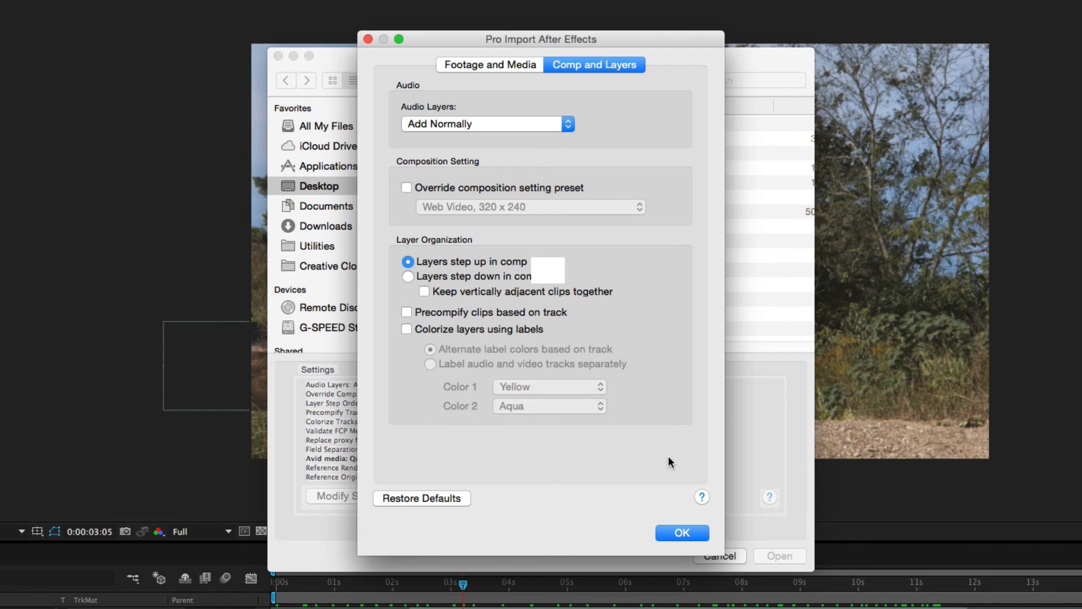
click(681, 532)
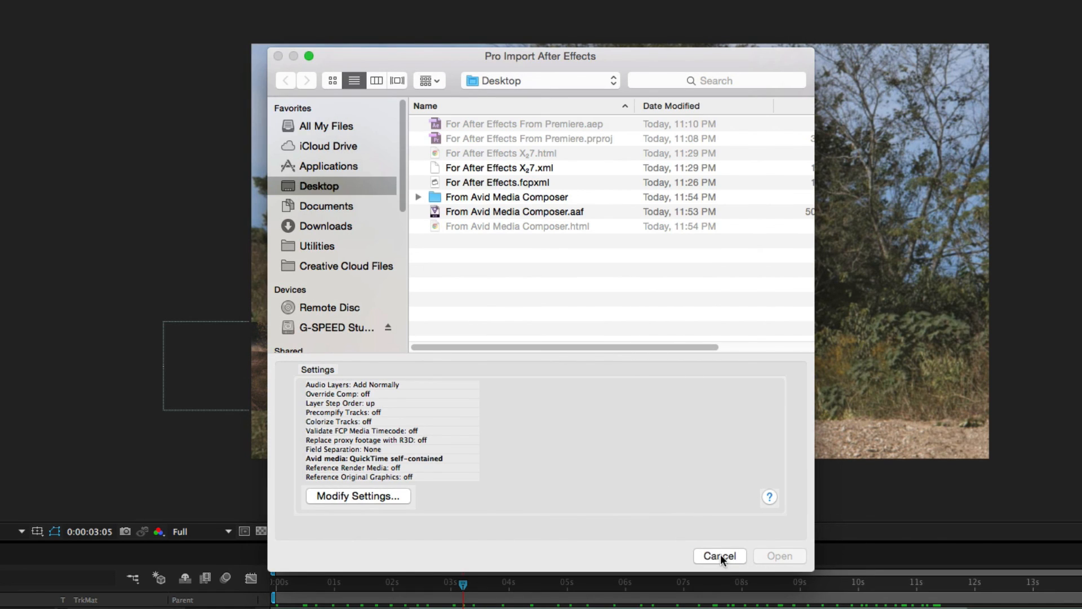
click(720, 554)
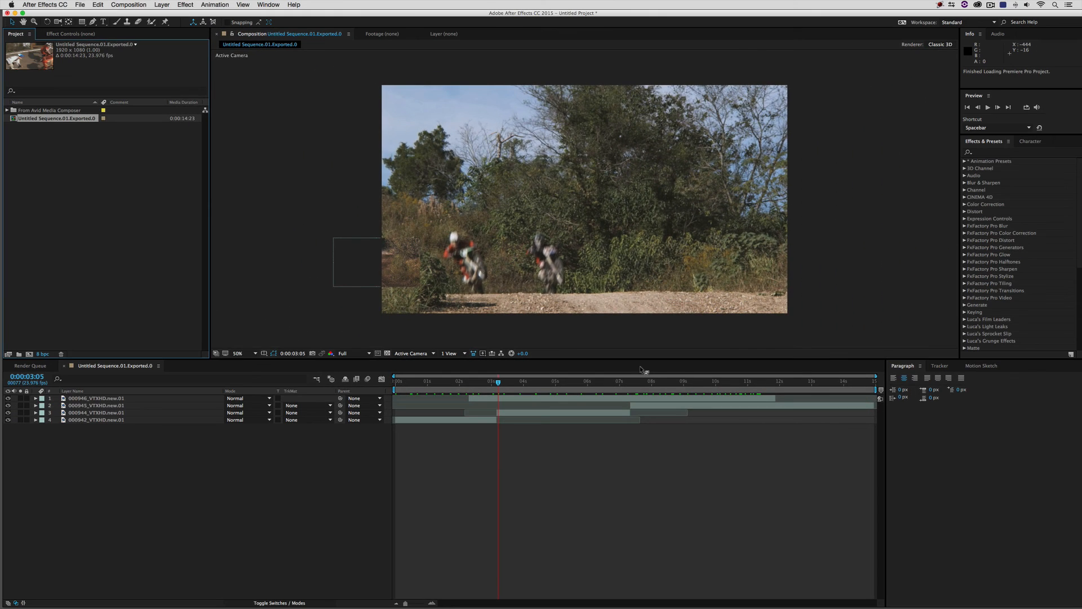